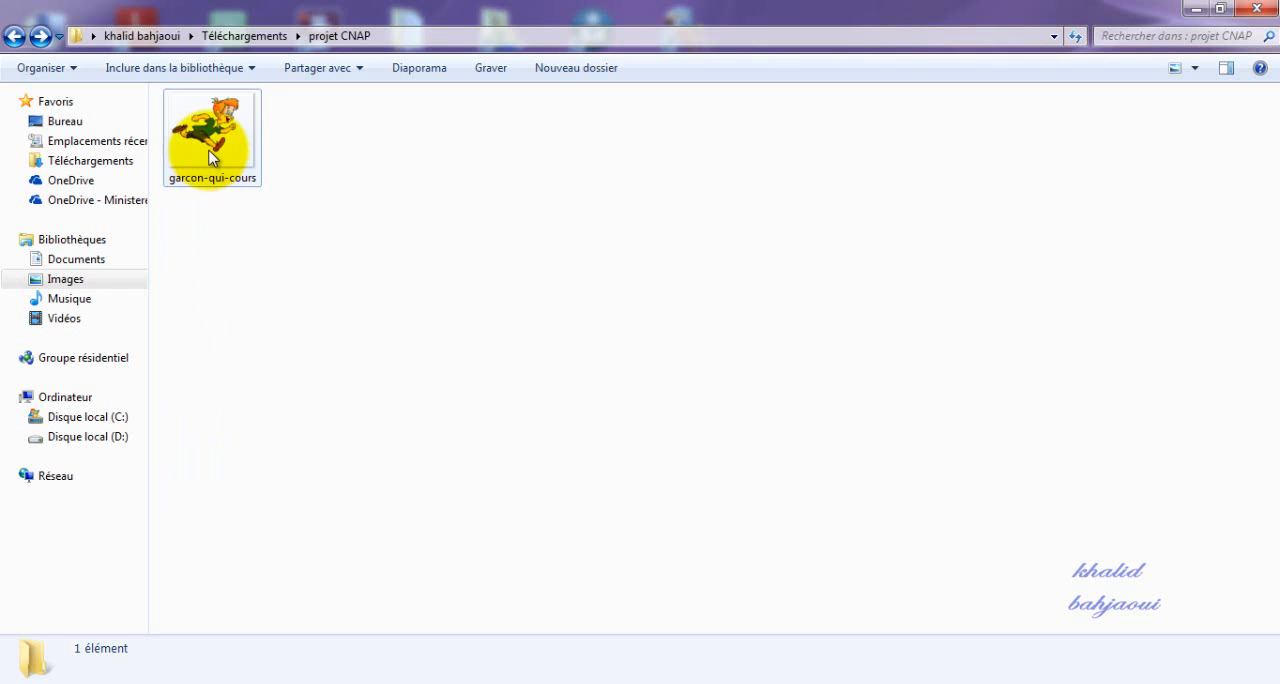
# Preview the garcon-qui-cours GIF from the projet CNAP folder, close the preview and open the file for editing in GIMP.
pyautogui.doubleClick(210, 143)
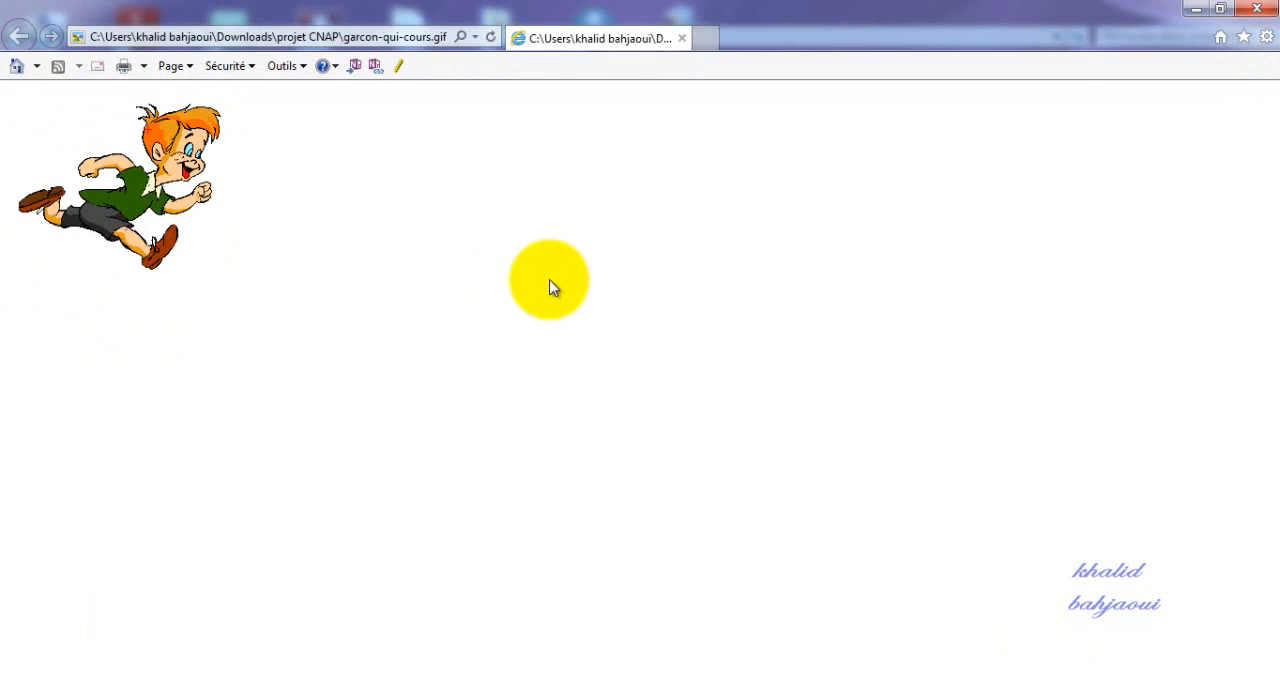
pyautogui.click(1257, 9)
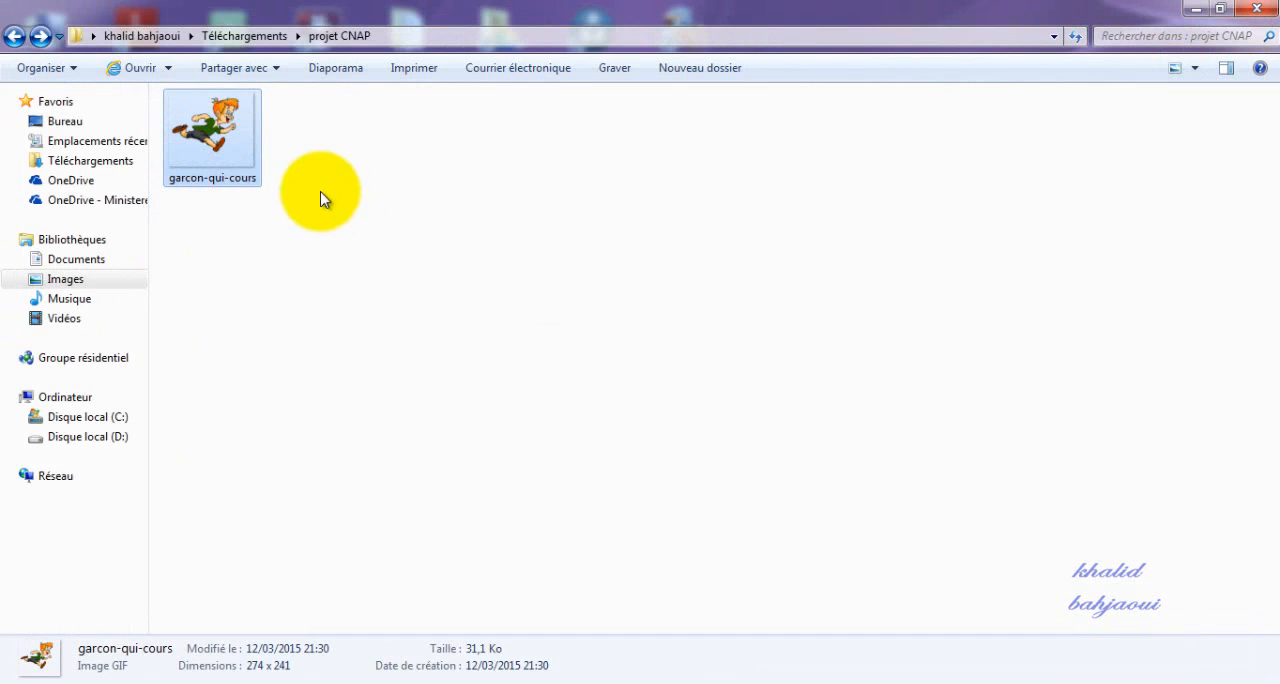
pyautogui.rightClick(220, 148)
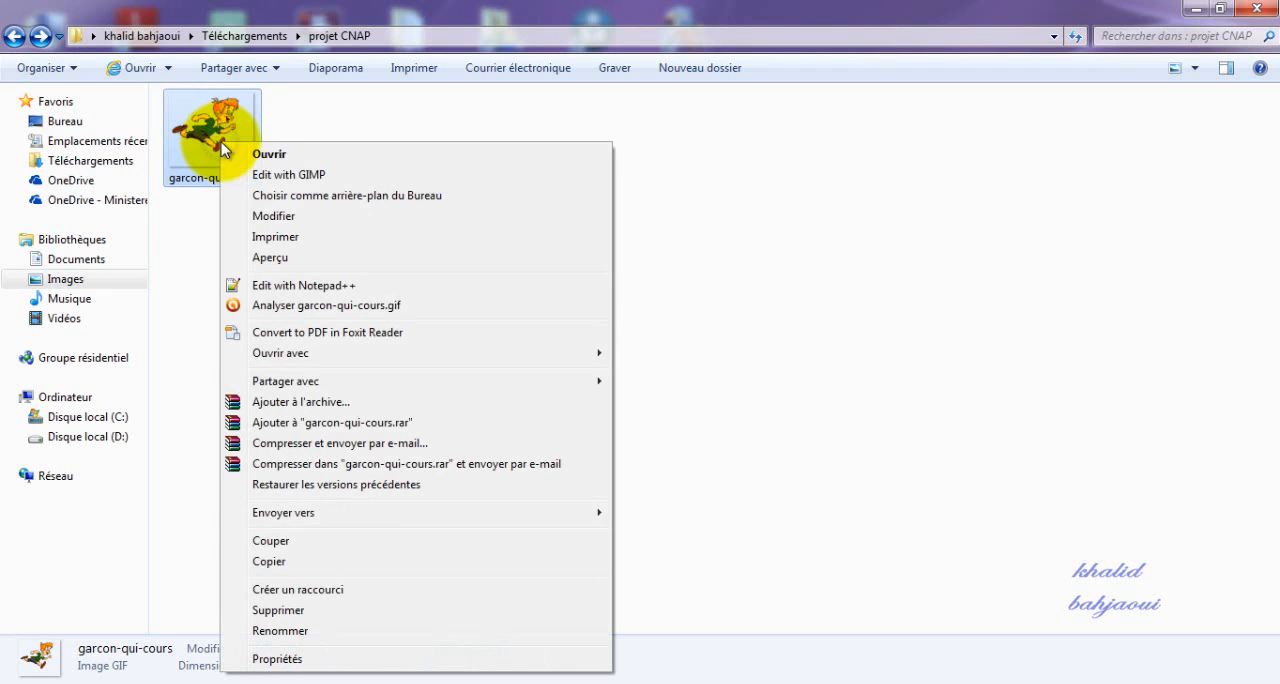
pyautogui.click(308, 169)
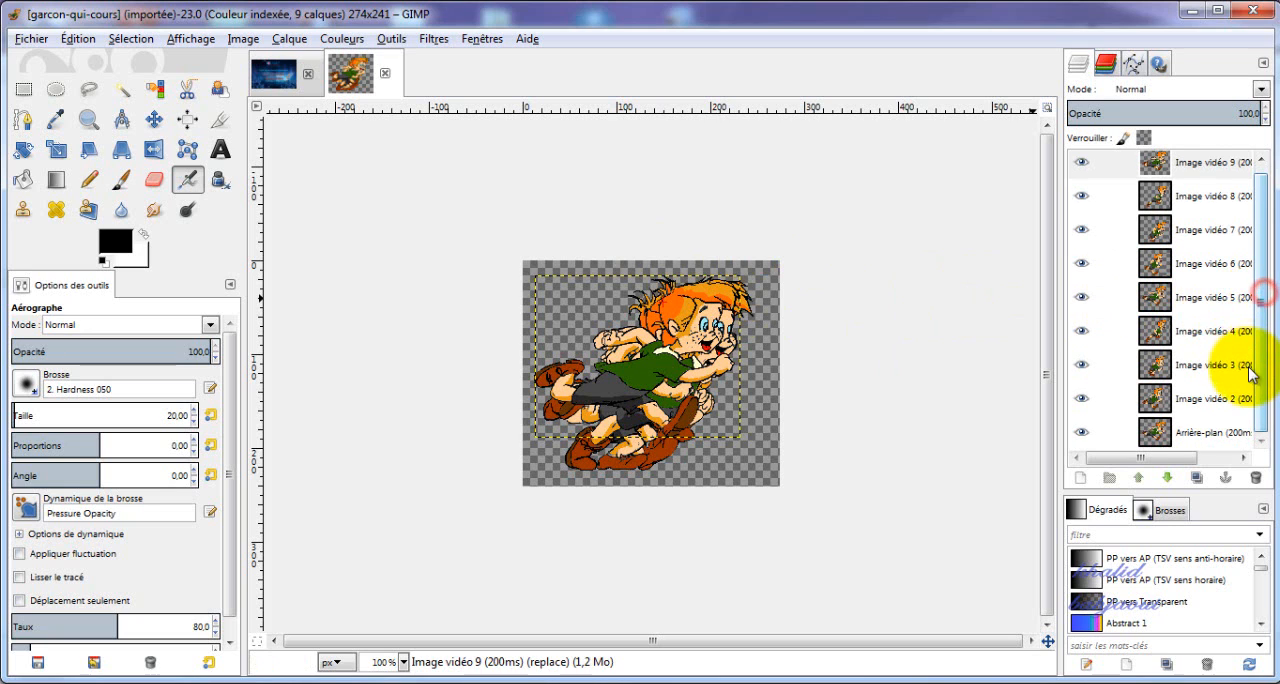
# Hide the layers Image vidéo 9 down to Image vidéo 2, leaving only the Arrière-plan frame visible.
pyautogui.moveTo(1261, 222); pyautogui.dragTo(1251, 288)
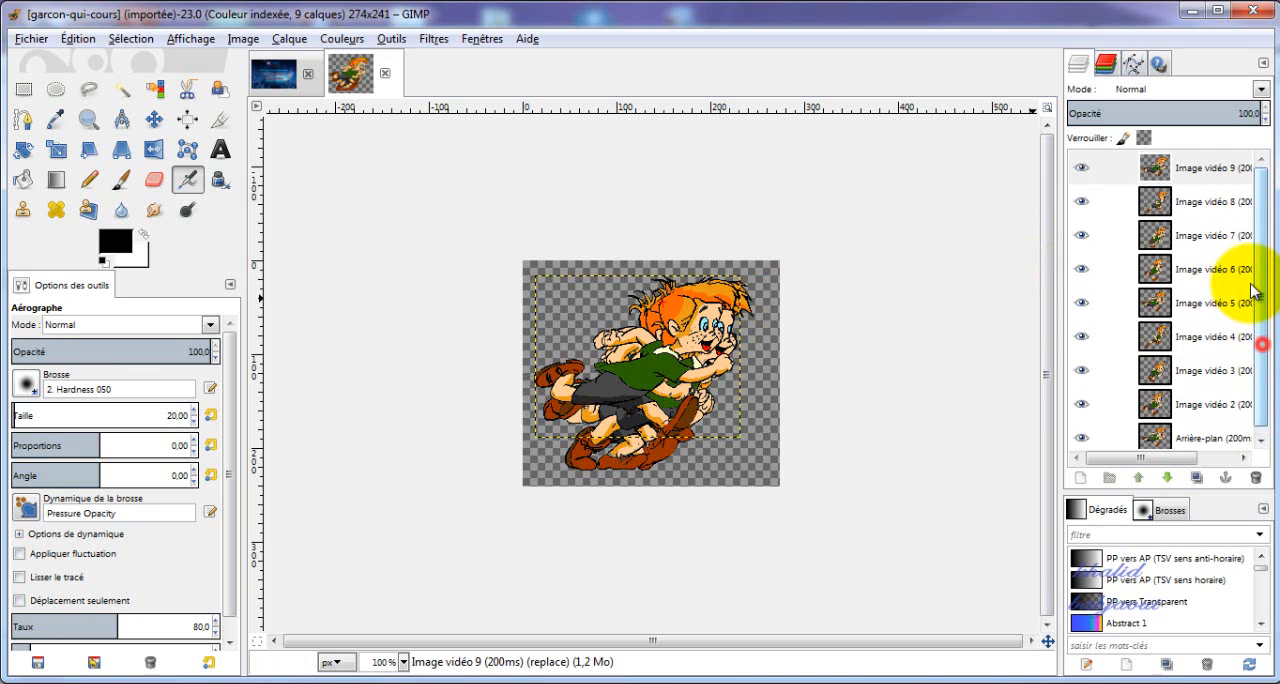
pyautogui.click(1081, 172)
pyautogui.click(1081, 170)
pyautogui.click(1081, 202)
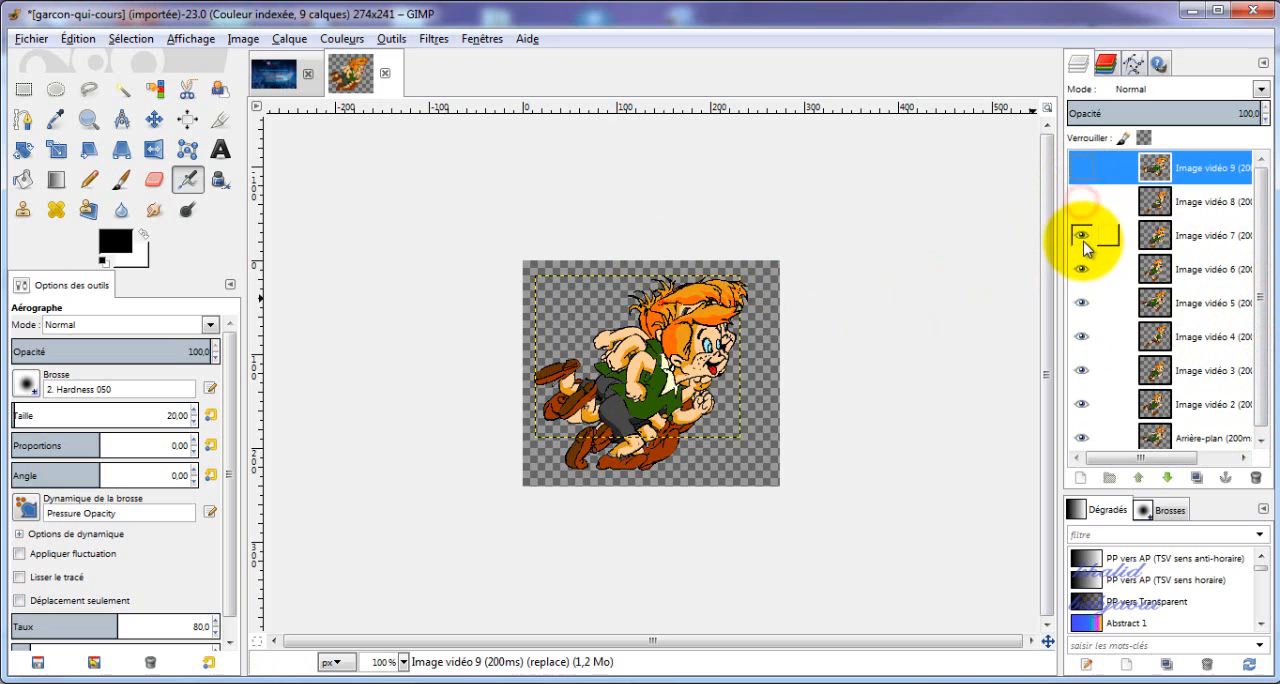
pyautogui.click(1081, 236)
pyautogui.click(1081, 269)
pyautogui.click(1081, 303)
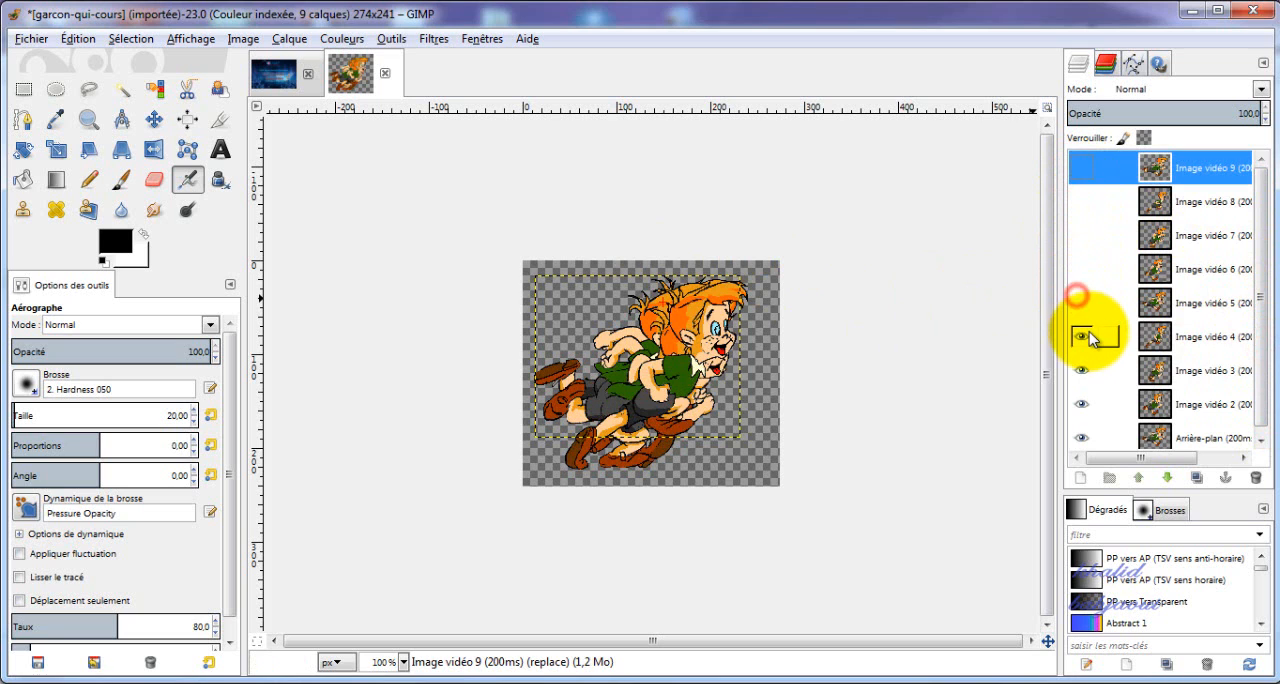
pyautogui.click(1081, 337)
pyautogui.click(1081, 370)
pyautogui.click(1081, 404)
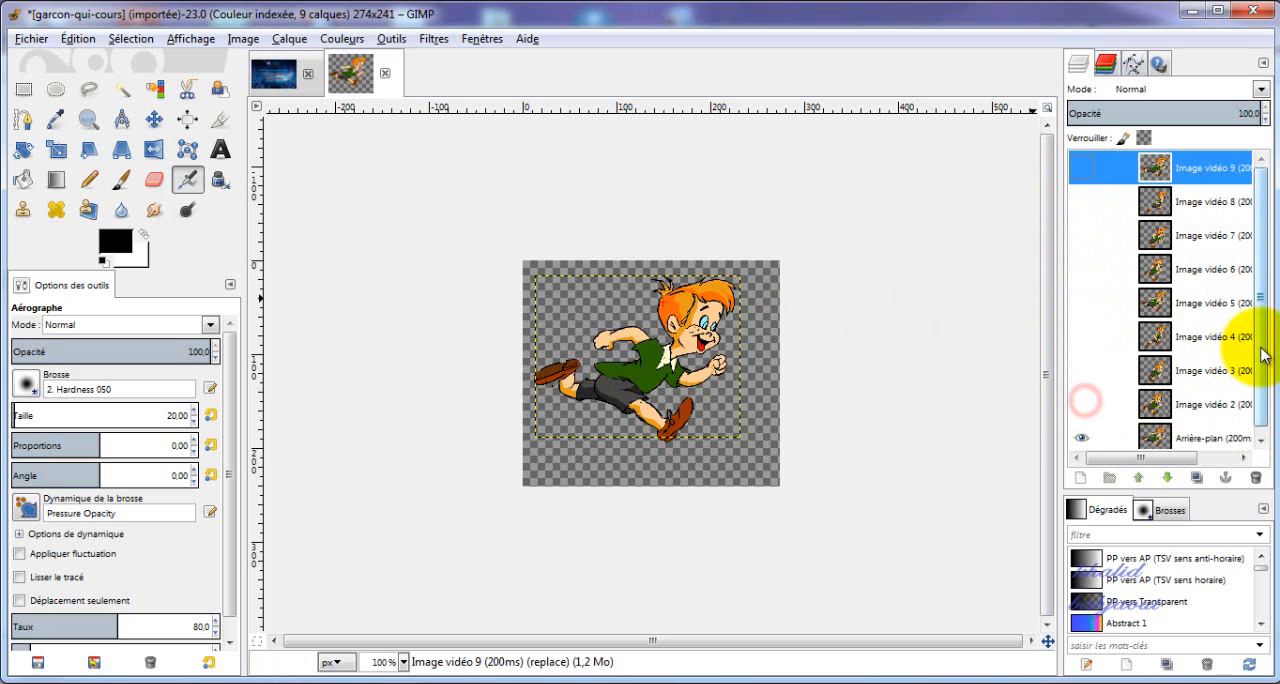
# Select the Arrière-plan layer and export the image as weld1.png in the projet CNAP folder with the default PNG options.
pyautogui.moveTo(1260, 347); pyautogui.dragTo(1258, 410)
pyautogui.click(1200, 434)
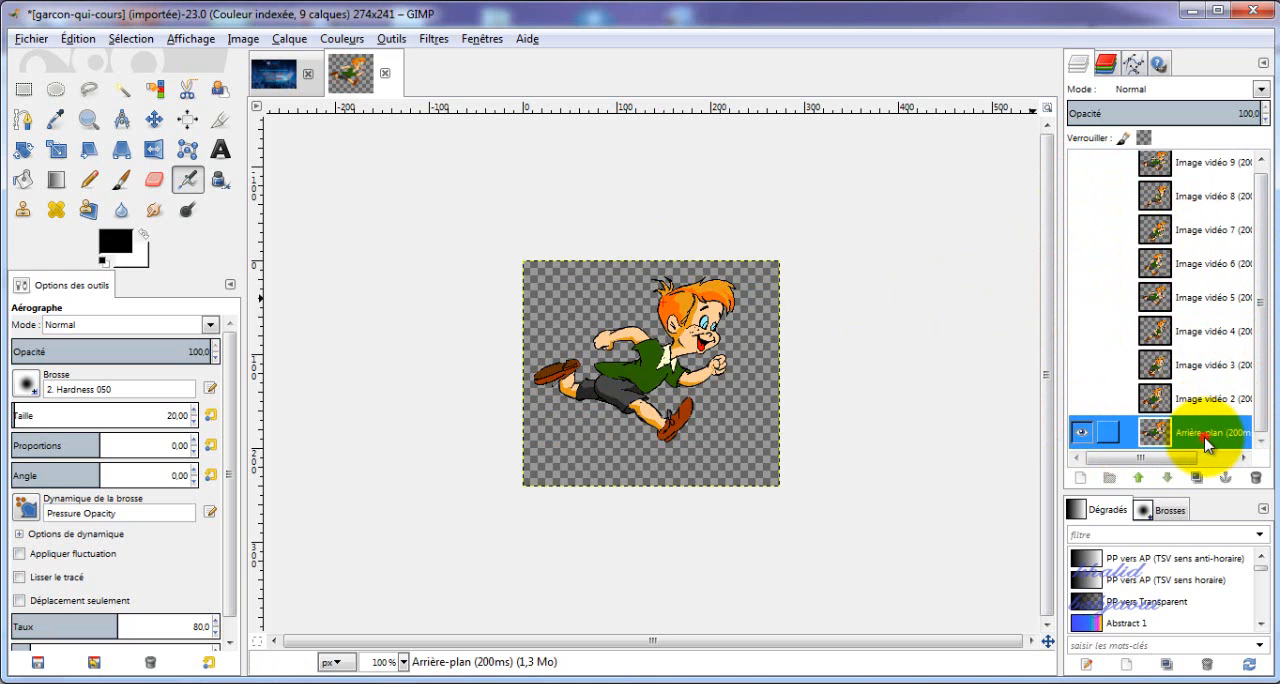
pyautogui.click(31, 38)
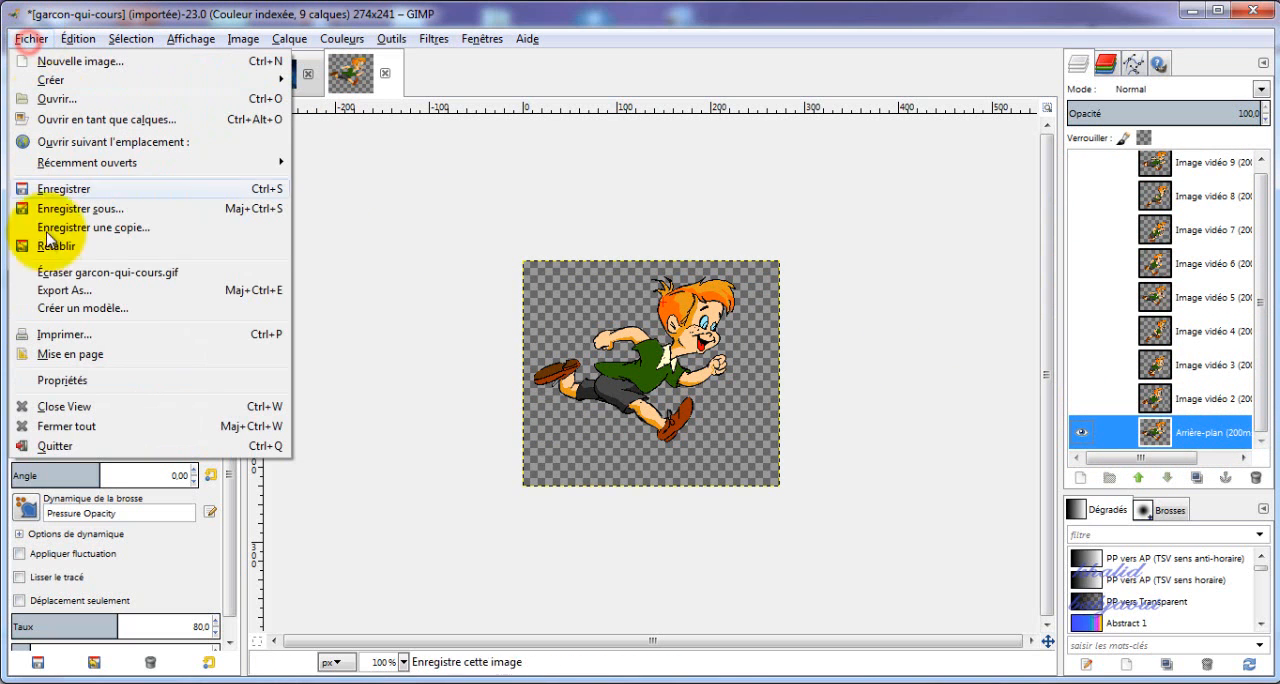
pyautogui.click(55, 290)
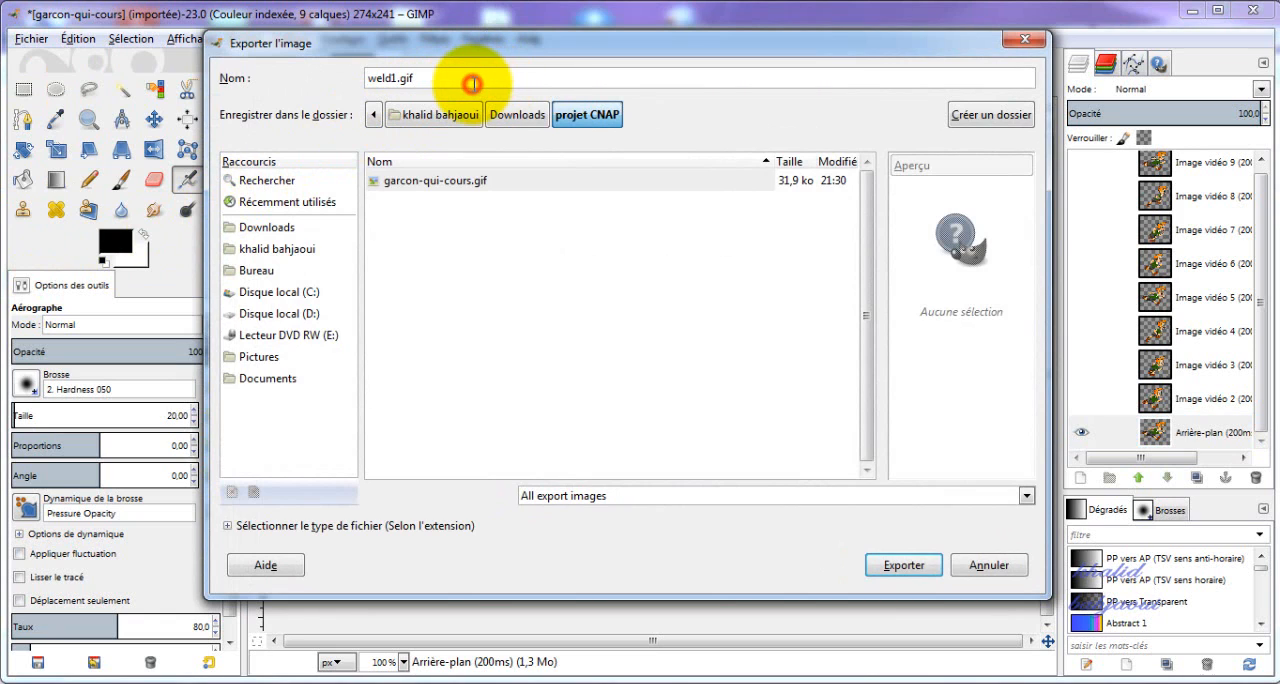
pyautogui.press('BackSpace')
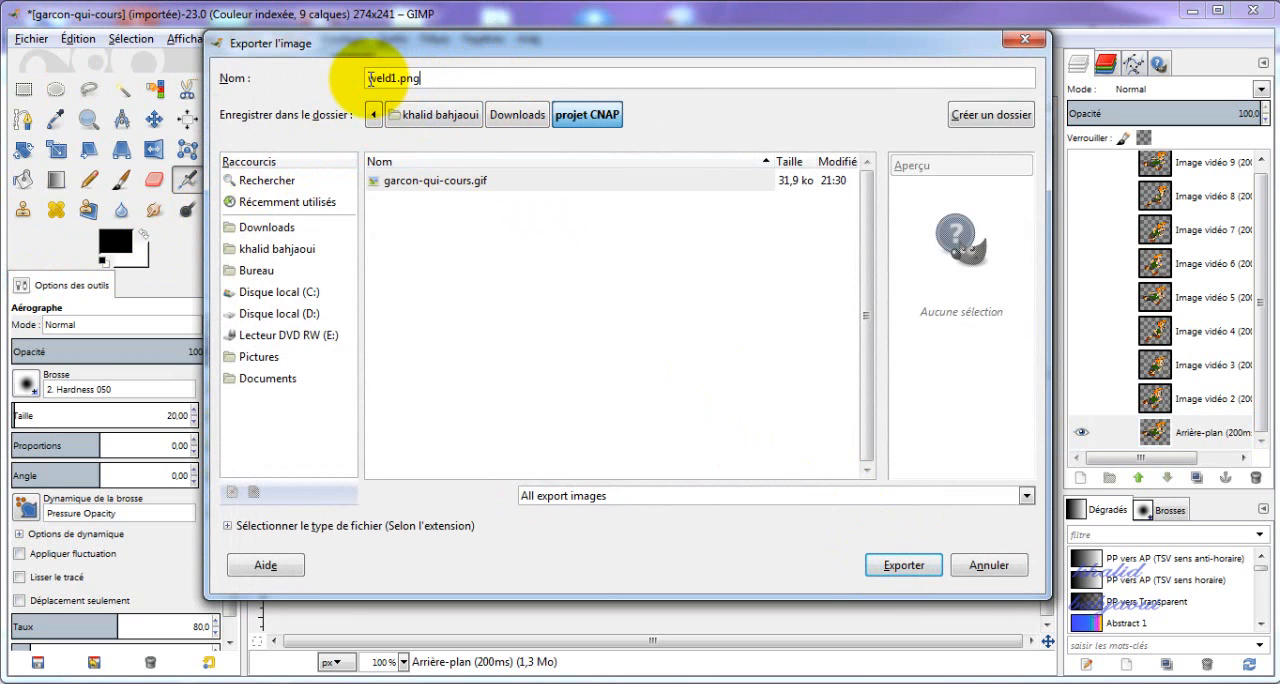
pyautogui.click(880, 565)
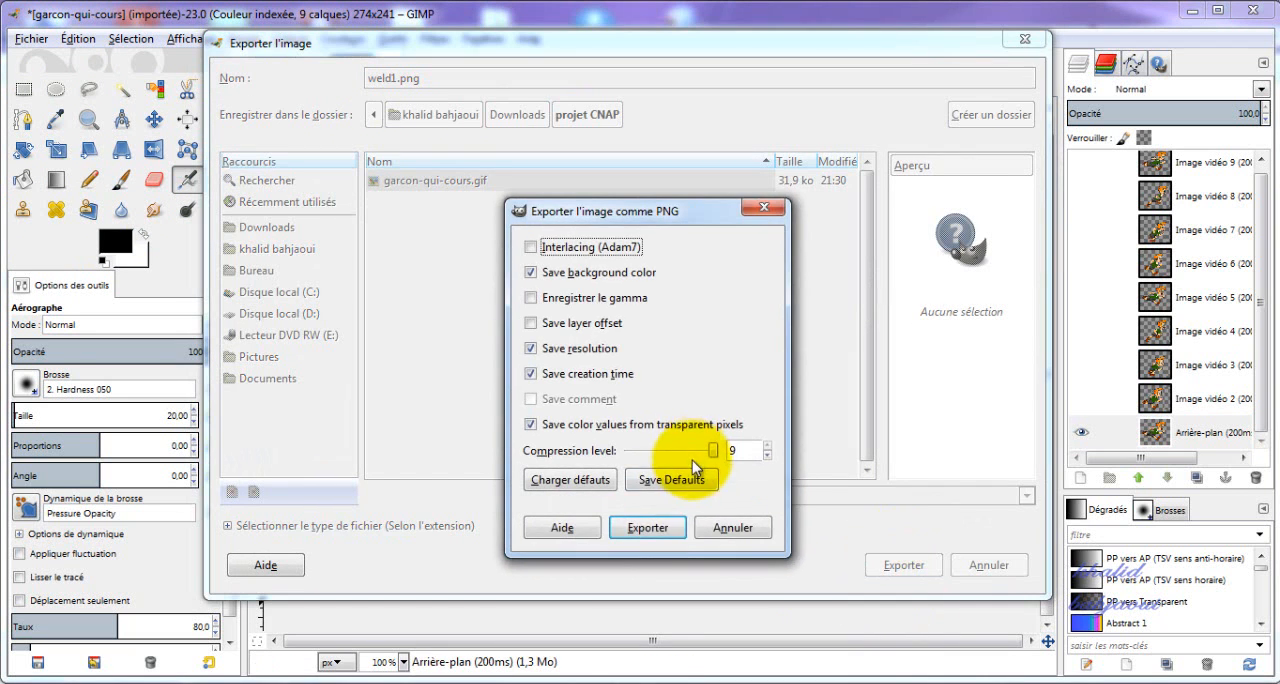
pyautogui.click(660, 524)
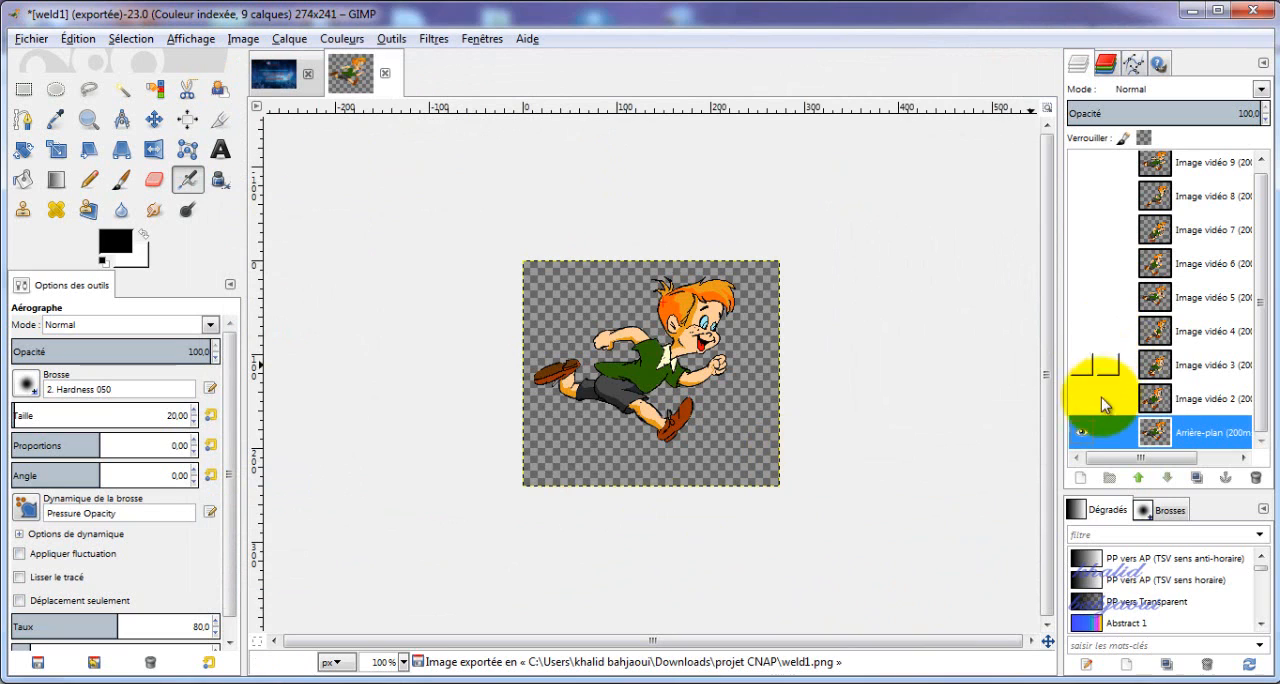
# Hide Arrière-plan, show only the Image vidéo 2 layer and export it as weld2.png with the default PNG options.
pyautogui.click(1080, 433)
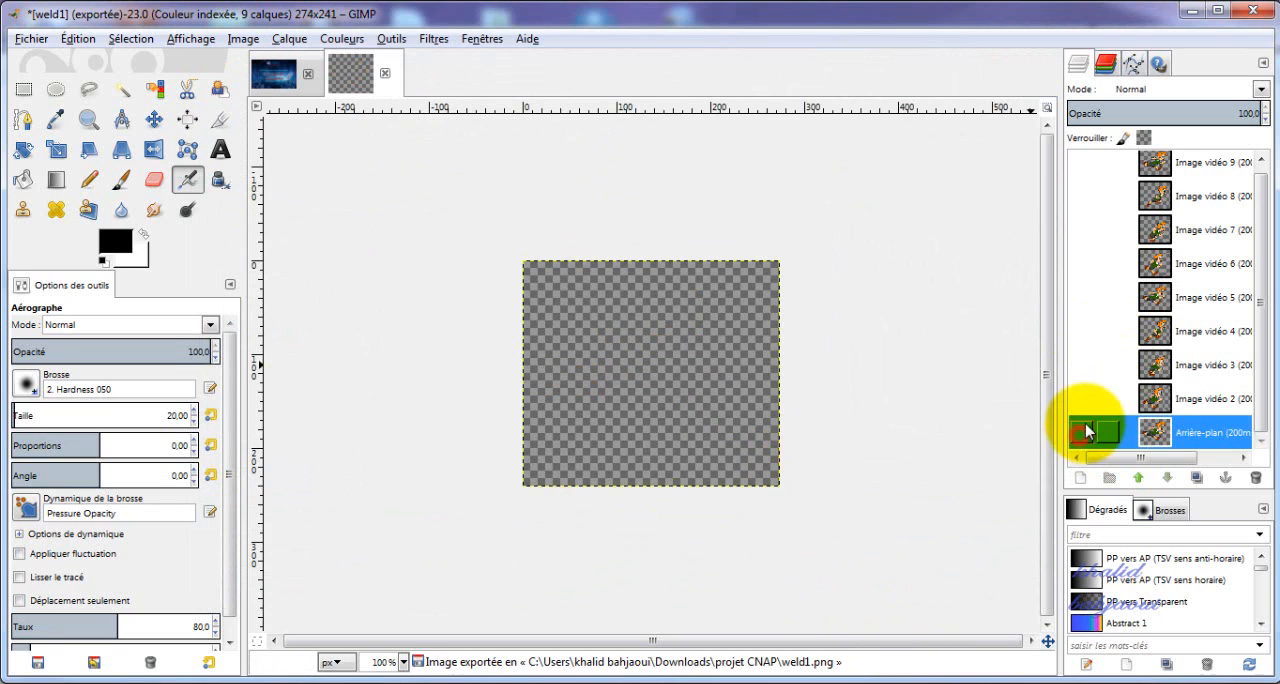
pyautogui.click(1081, 398)
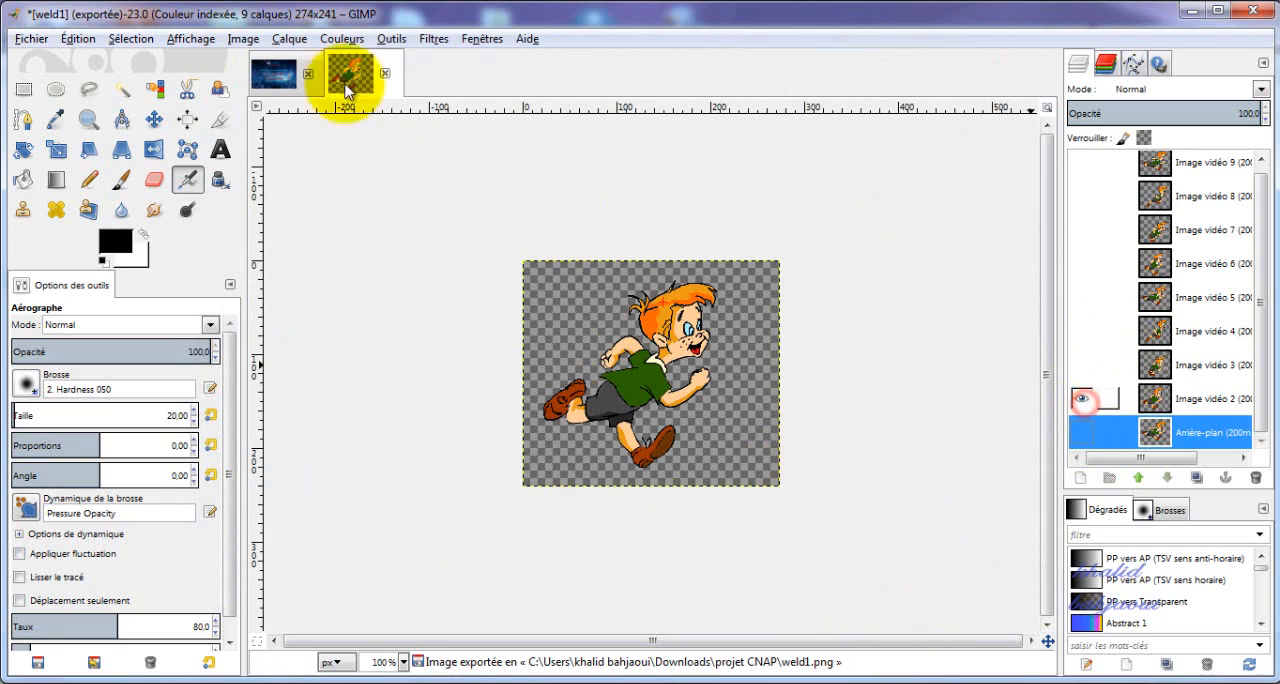
pyautogui.click(31, 40)
pyautogui.click(47, 289)
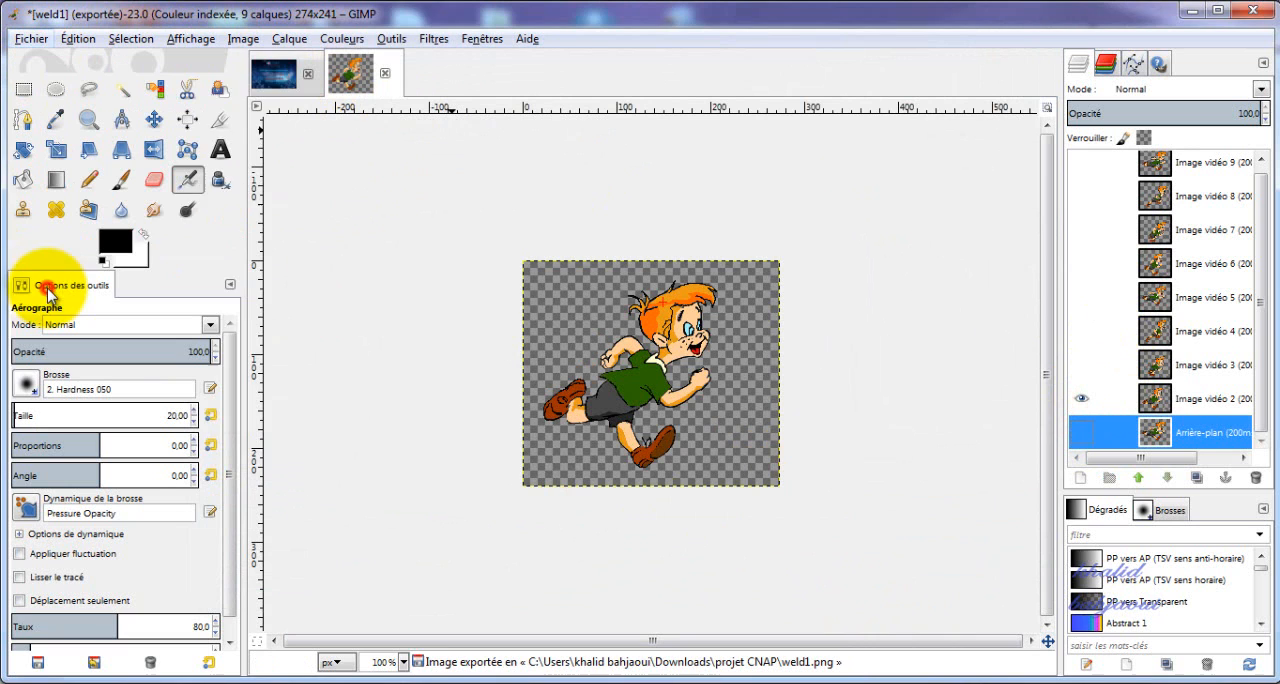
pyautogui.click(397, 77)
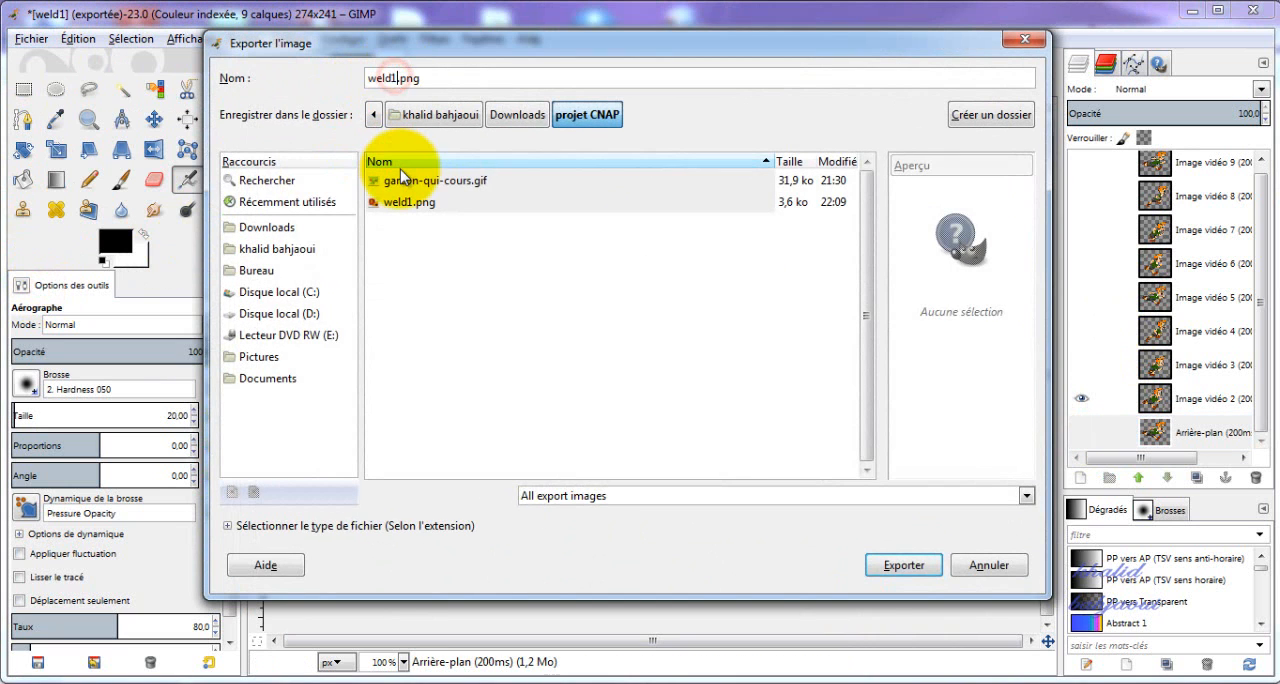
pyautogui.press('BackSpace')
pyautogui.write('2')
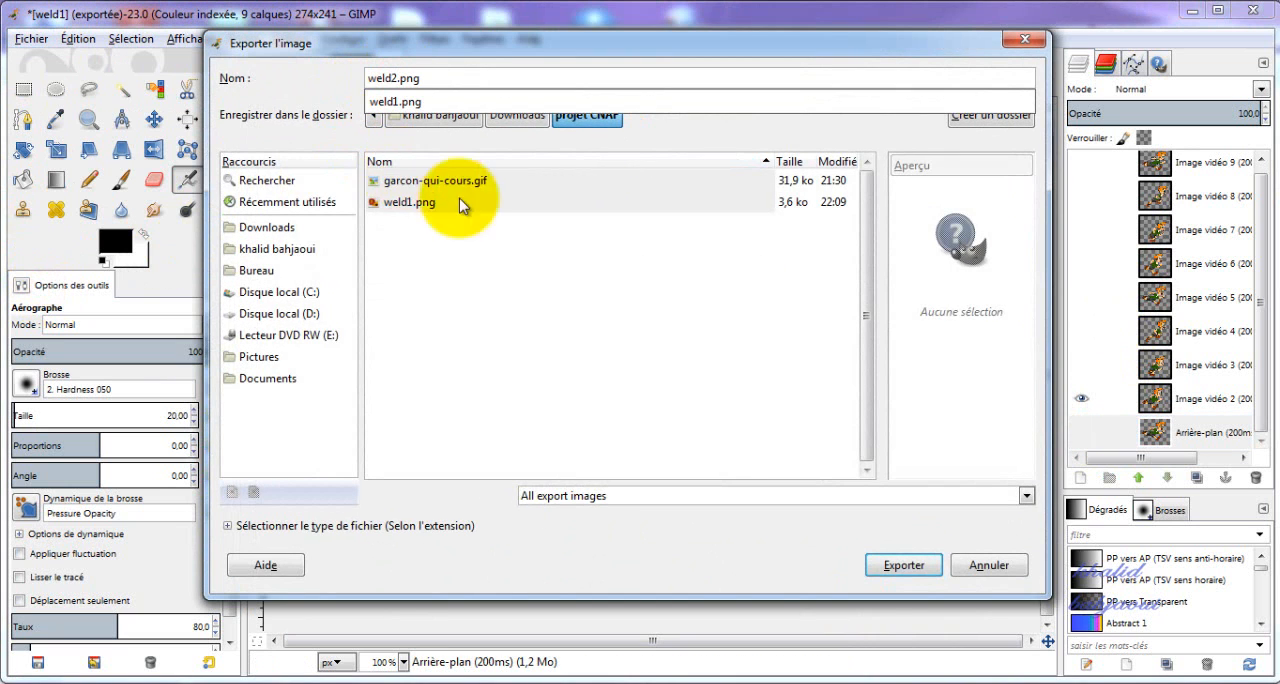
pyautogui.click(910, 576)
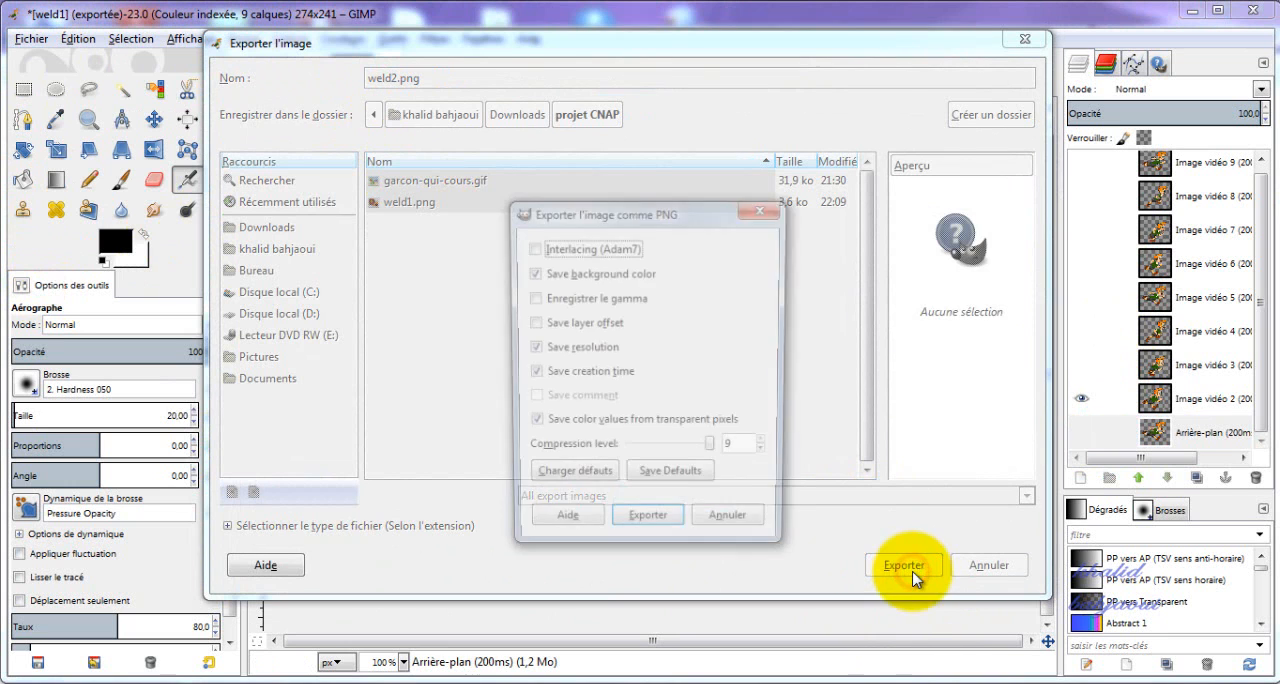
pyautogui.click(900, 530)
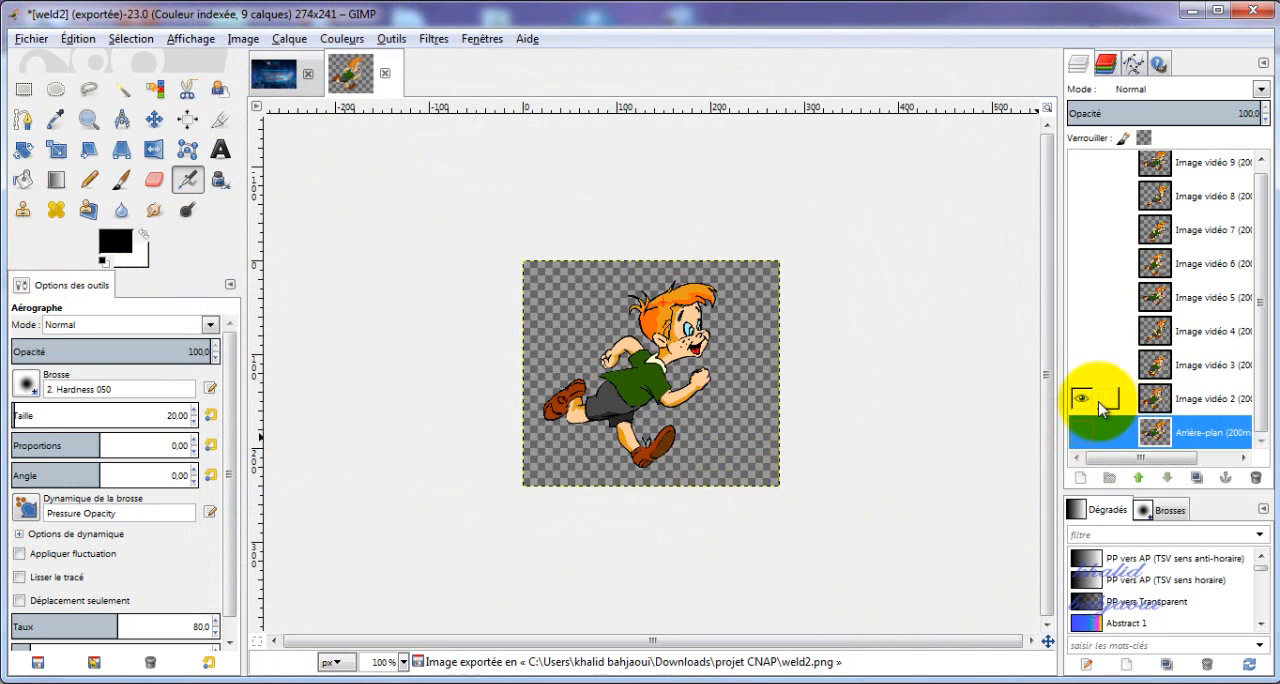
# Hide Image vidéo 2, show only the Image vidéo 3 layer and export it as weld3.png with the default PNG options.
pyautogui.click(1080, 398)
pyautogui.click(1080, 366)
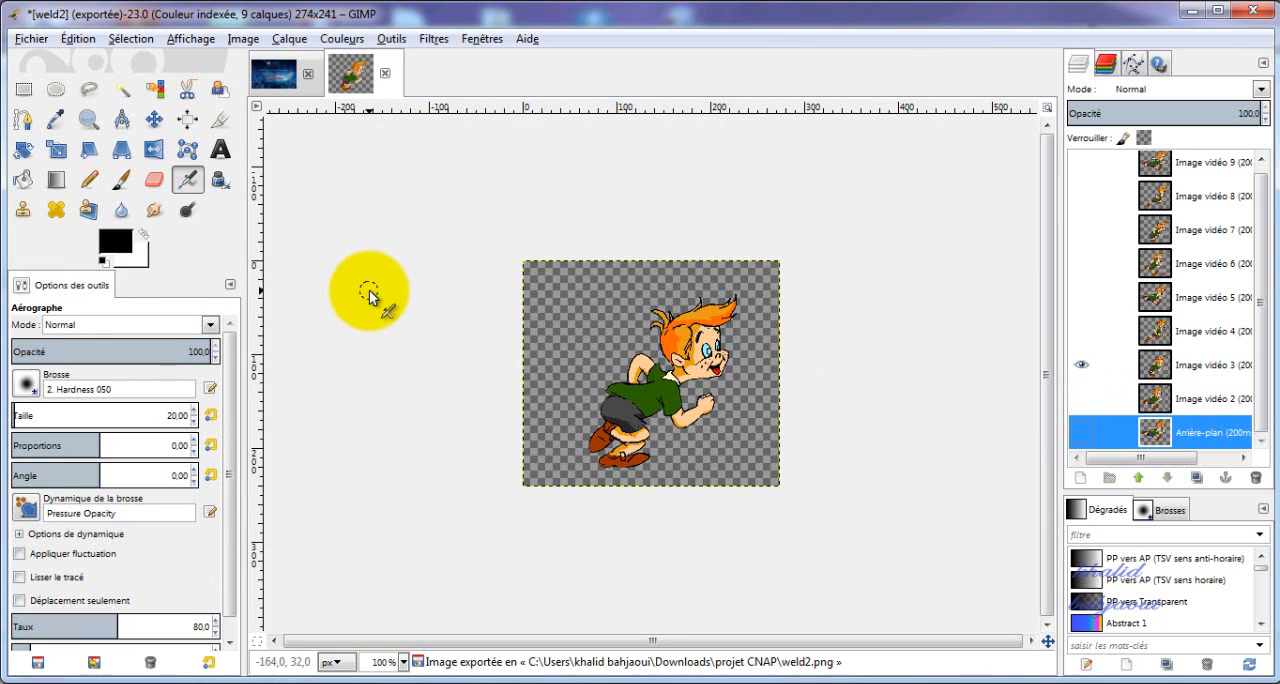
pyautogui.click(25, 40)
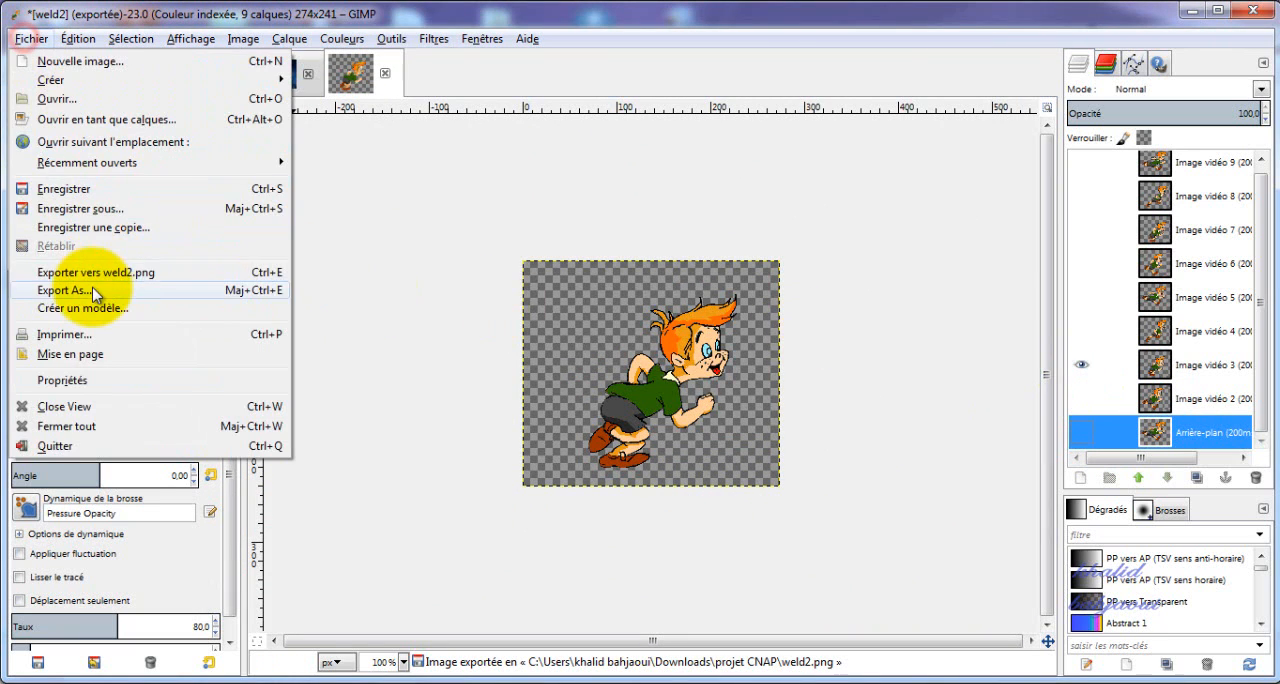
pyautogui.click(93, 291)
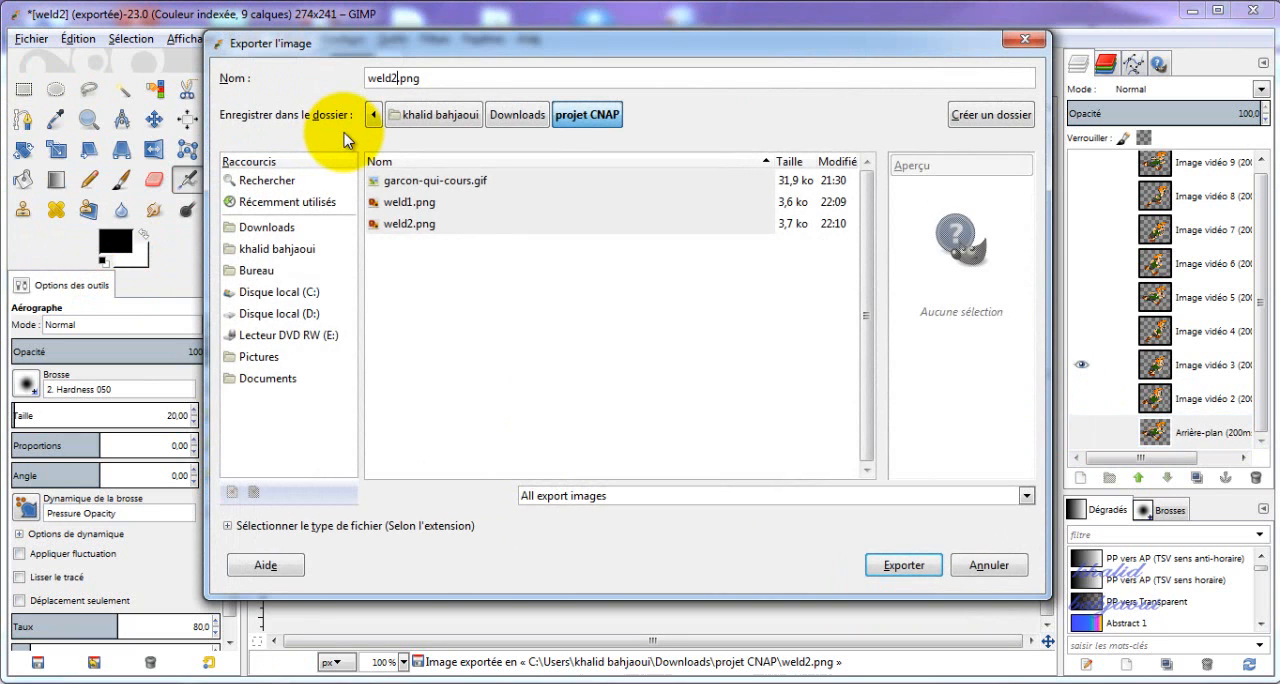
pyautogui.press('BackSpace')
pyautogui.write('3')
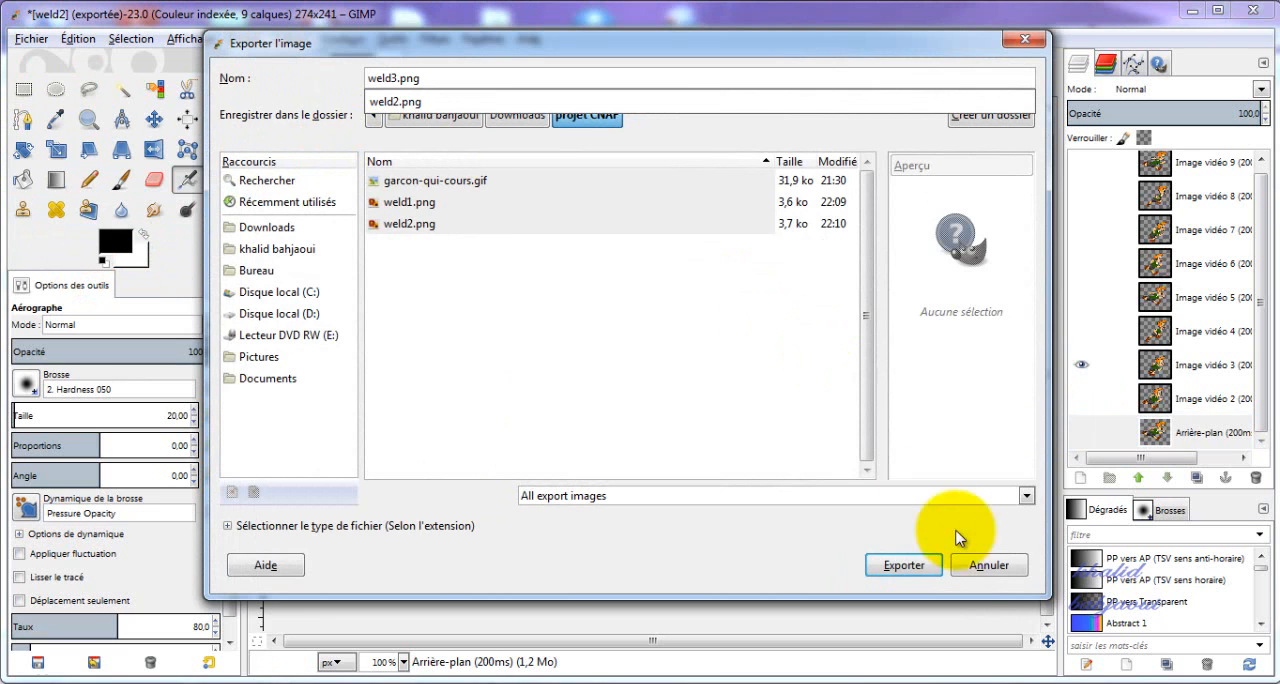
pyautogui.click(918, 566)
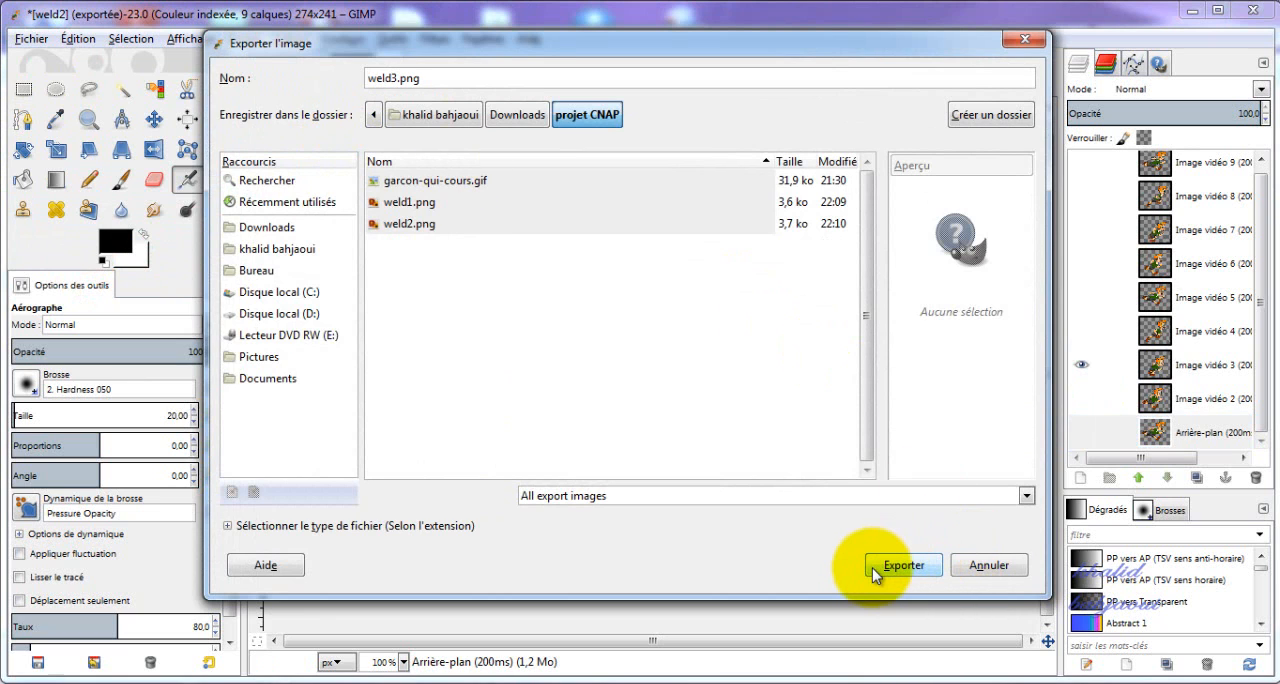
pyautogui.click(874, 566)
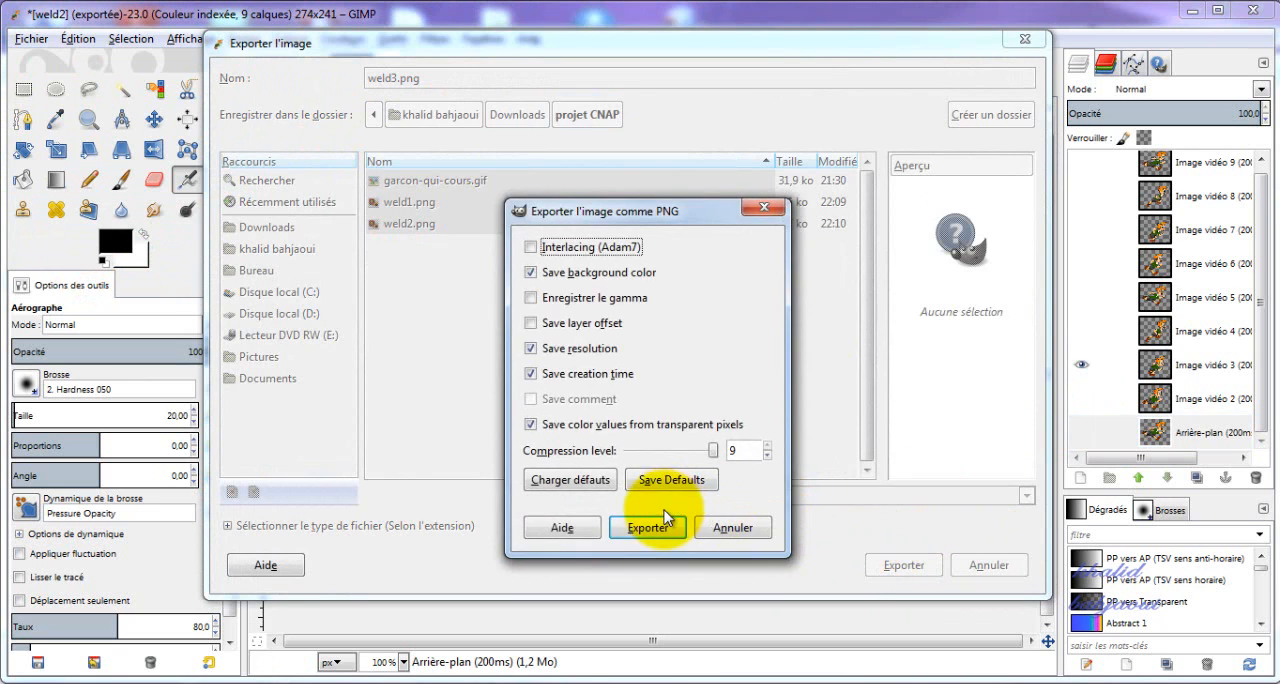
pyautogui.click(648, 527)
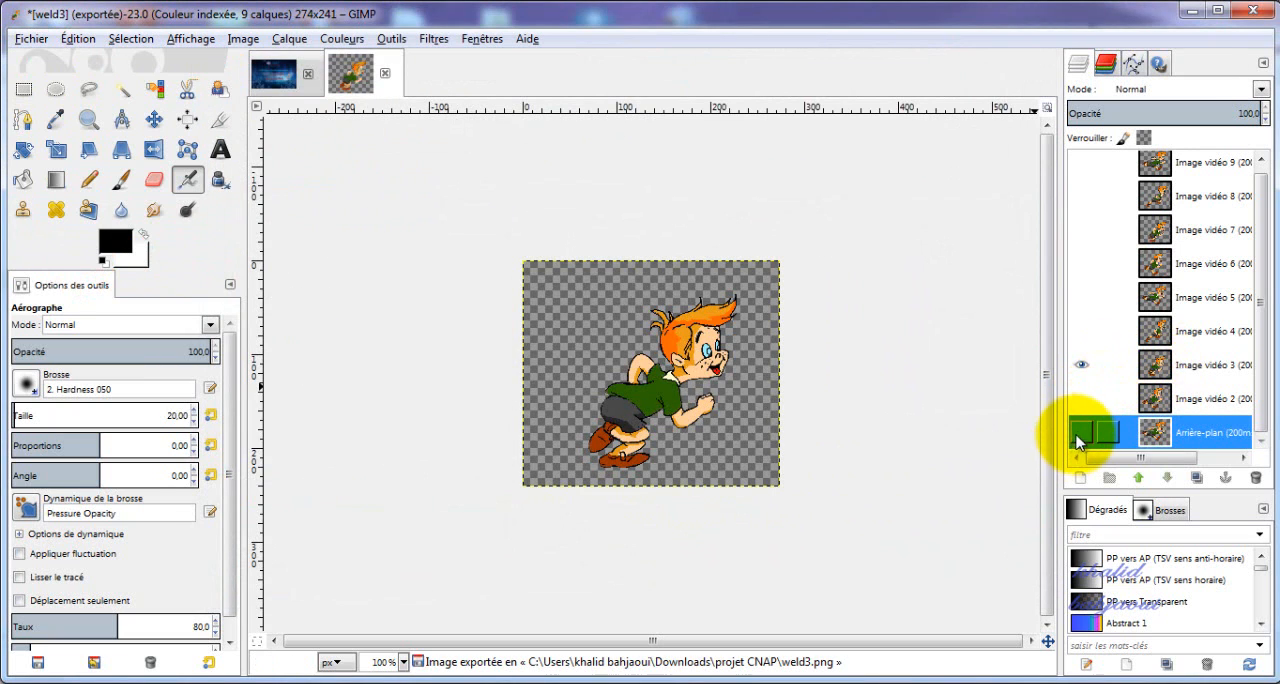
# Hide Image vidéo 3, show only the Image vidéo 4 layer and export it as weld4.png with the default PNG options.
pyautogui.click(1083, 432)
pyautogui.click(1087, 440)
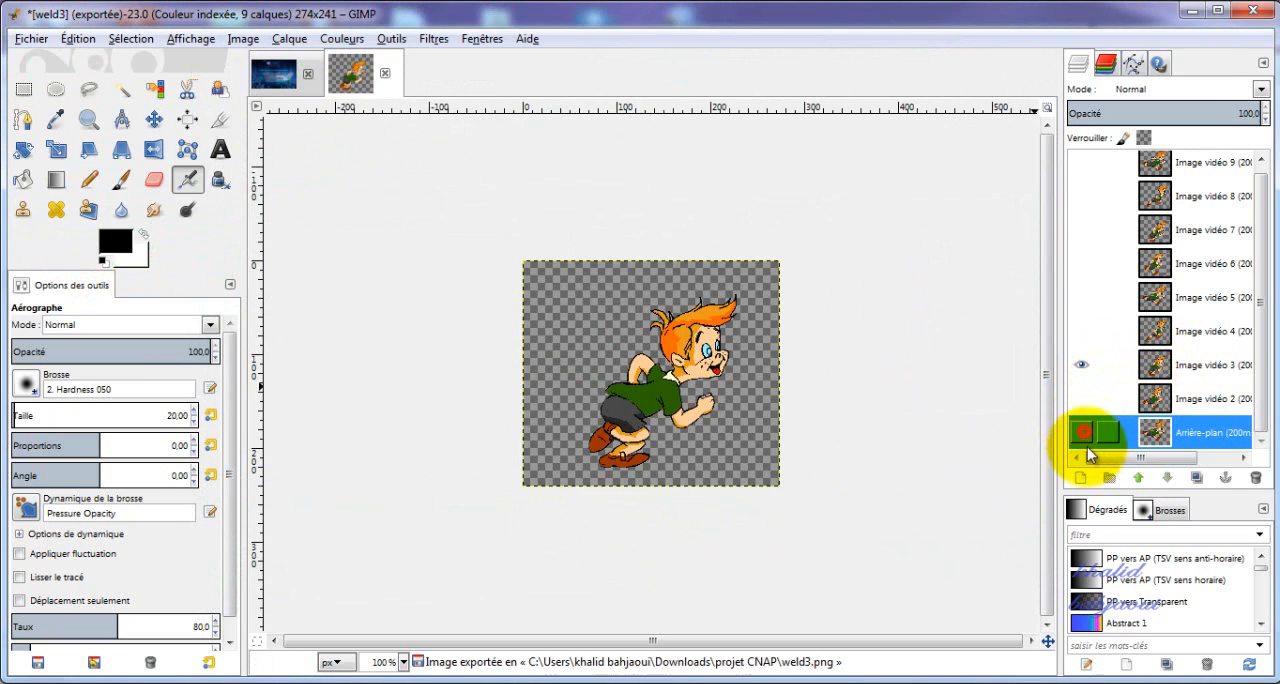
pyautogui.click(1083, 362)
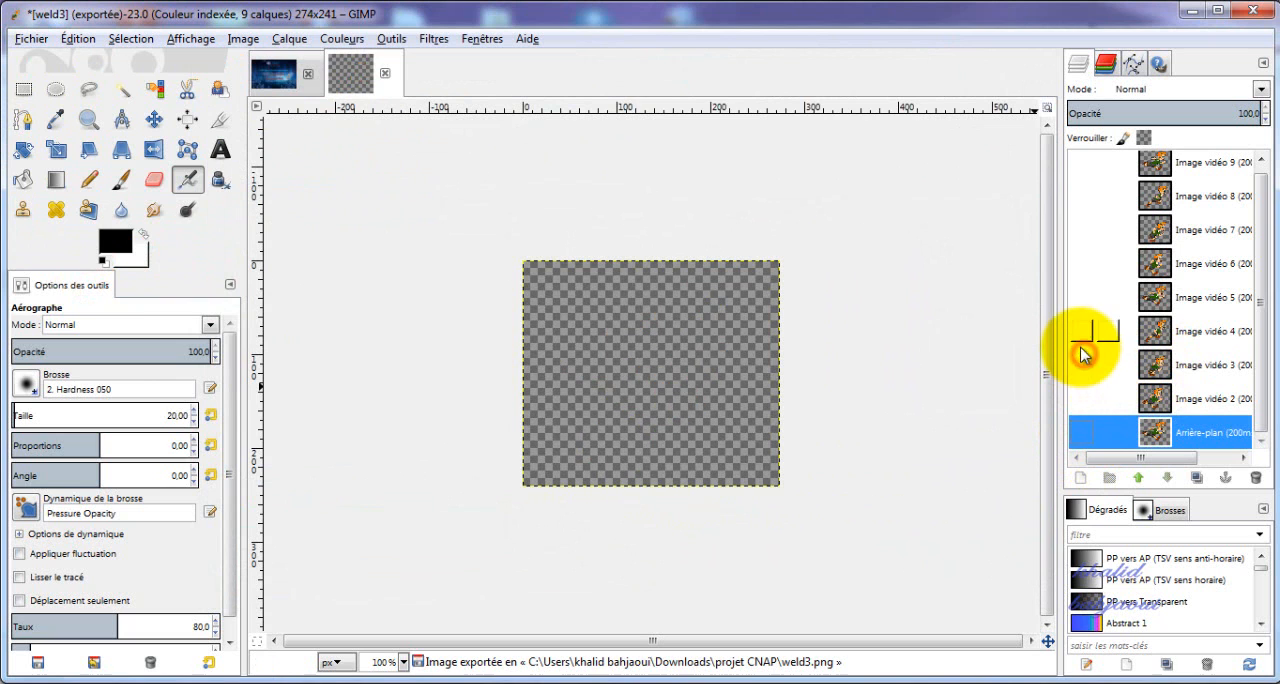
pyautogui.click(1081, 331)
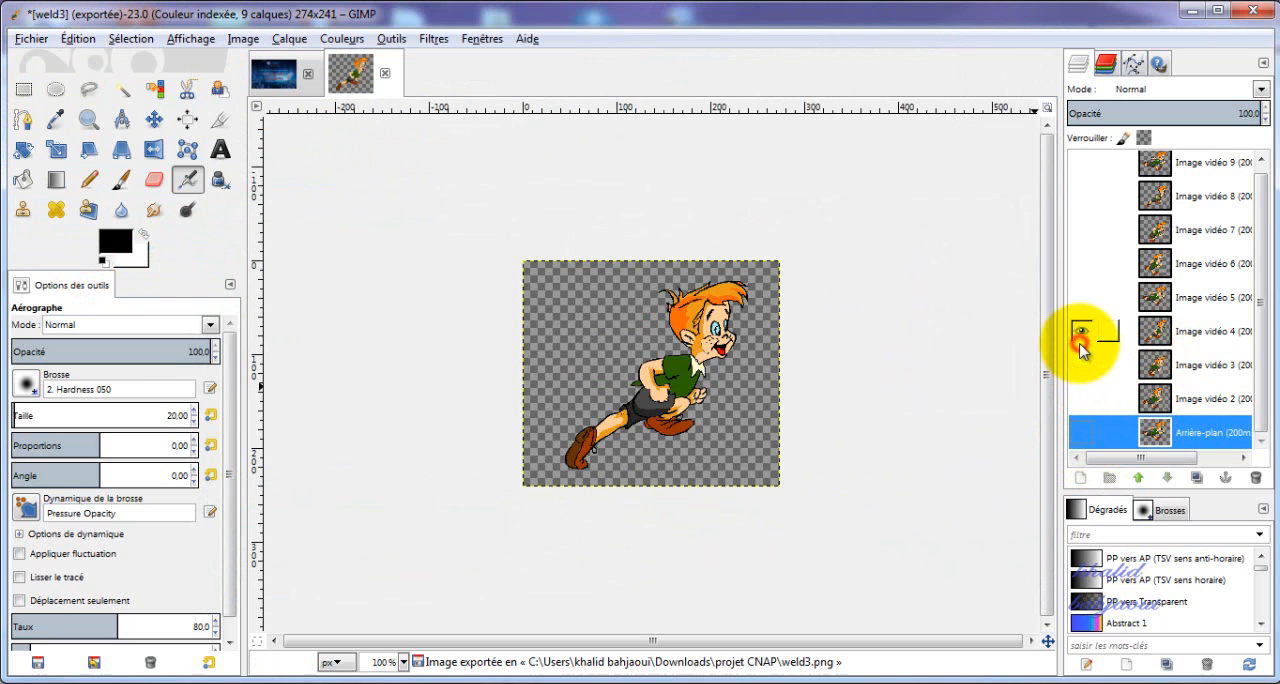
pyautogui.click(31, 38)
pyautogui.click(77, 289)
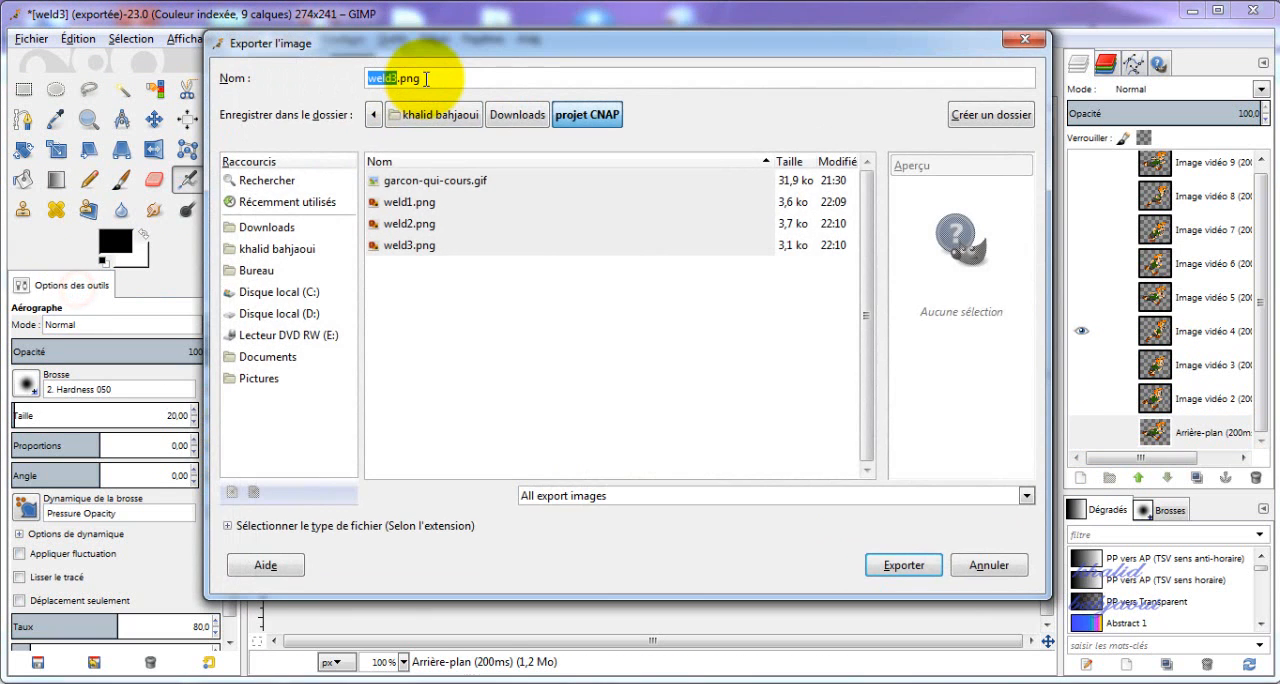
pyautogui.write('4')
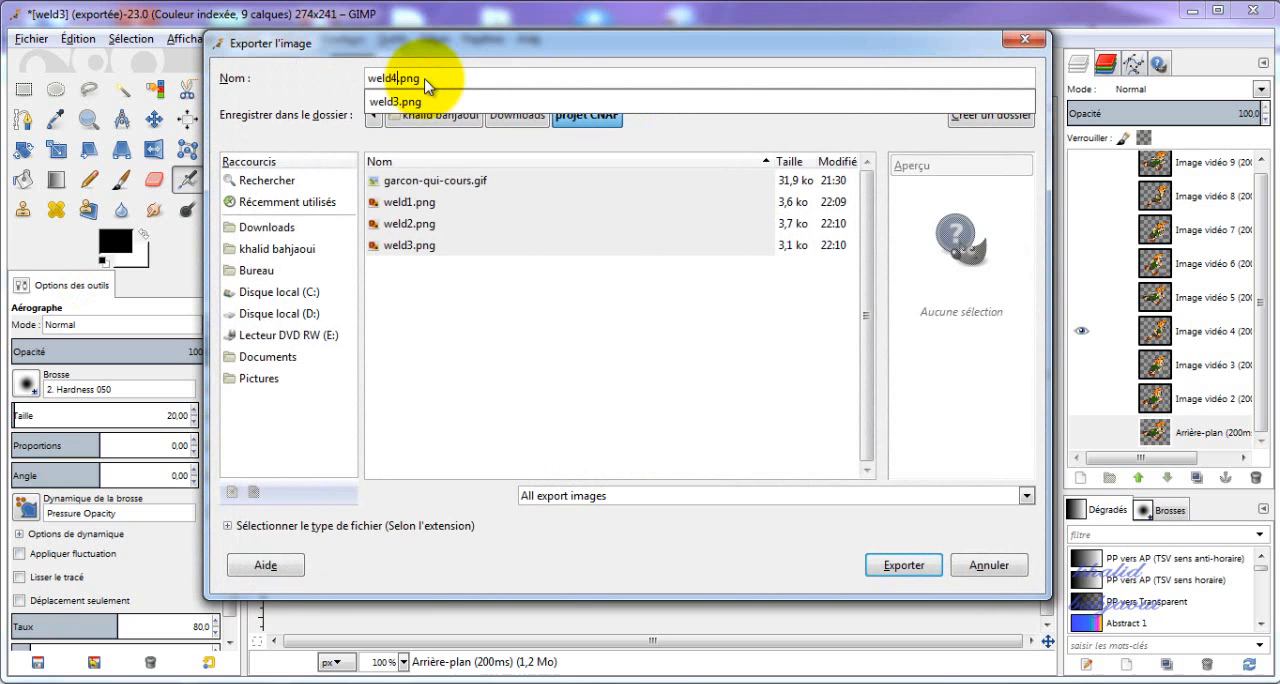
pyautogui.click(895, 567)
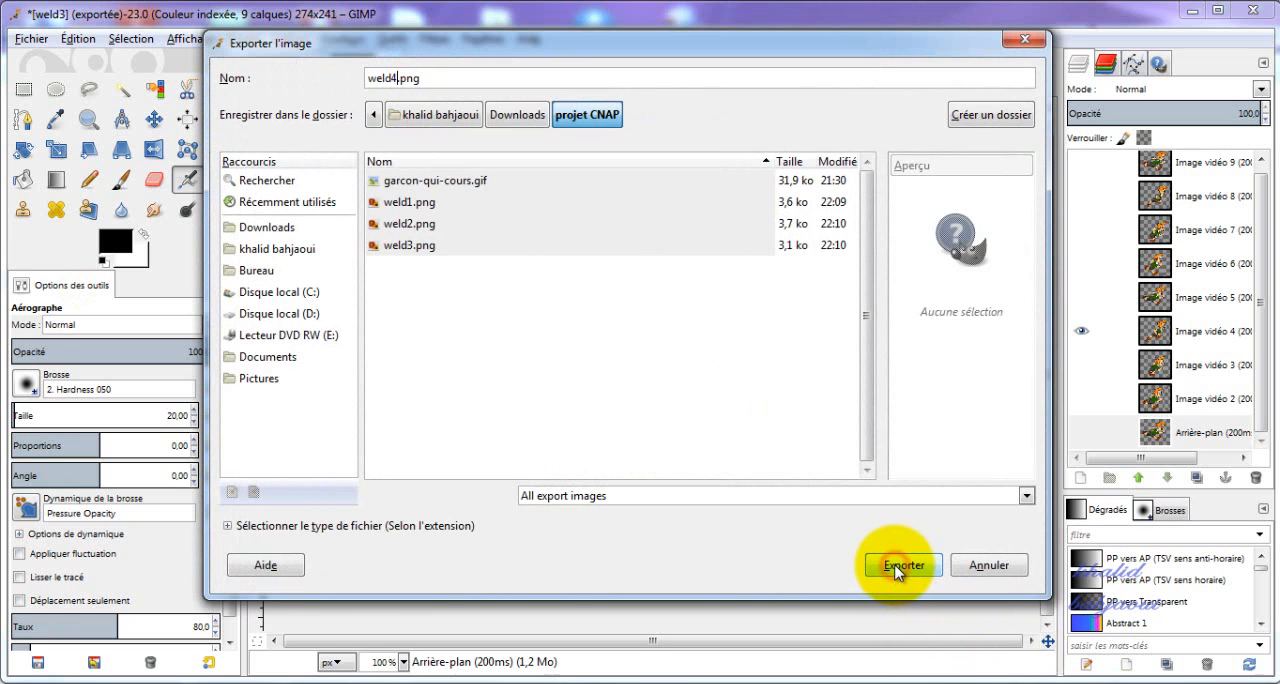
pyautogui.click(654, 522)
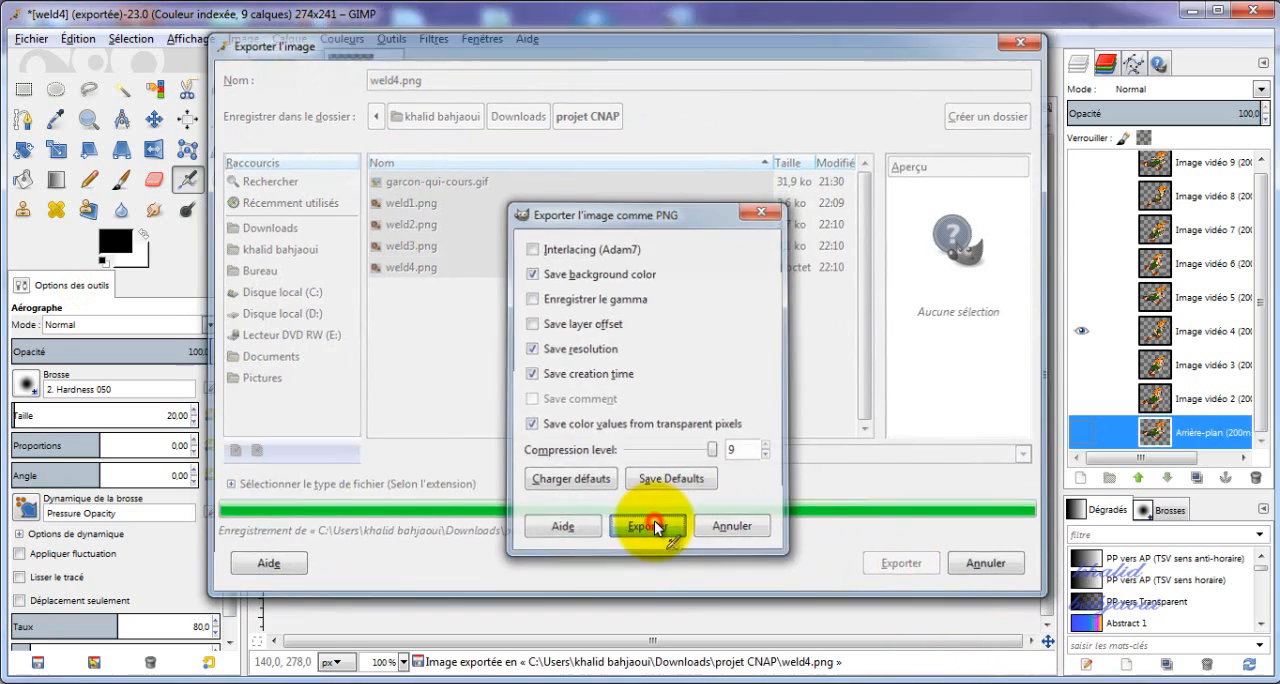
# Hide Image vidéo 4, show only the Image vidéo 5 layer and export it as weld5.png with the default PNG options.
pyautogui.click(1084, 335)
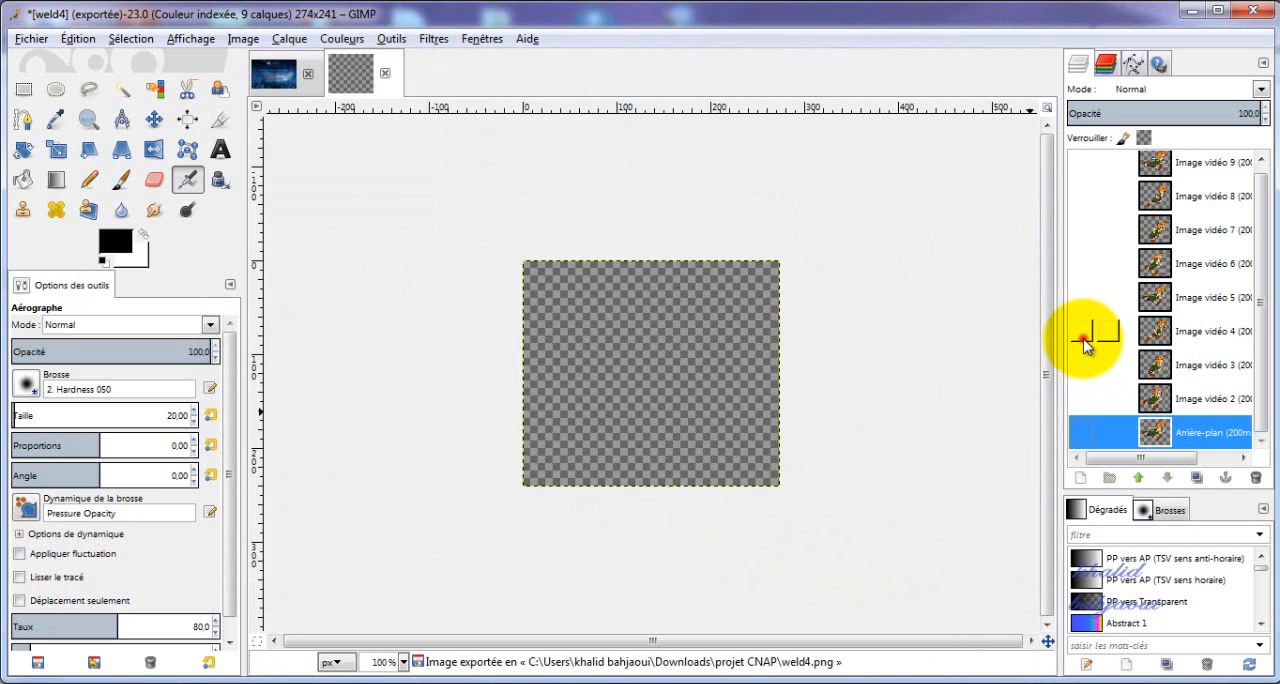
pyautogui.click(1081, 298)
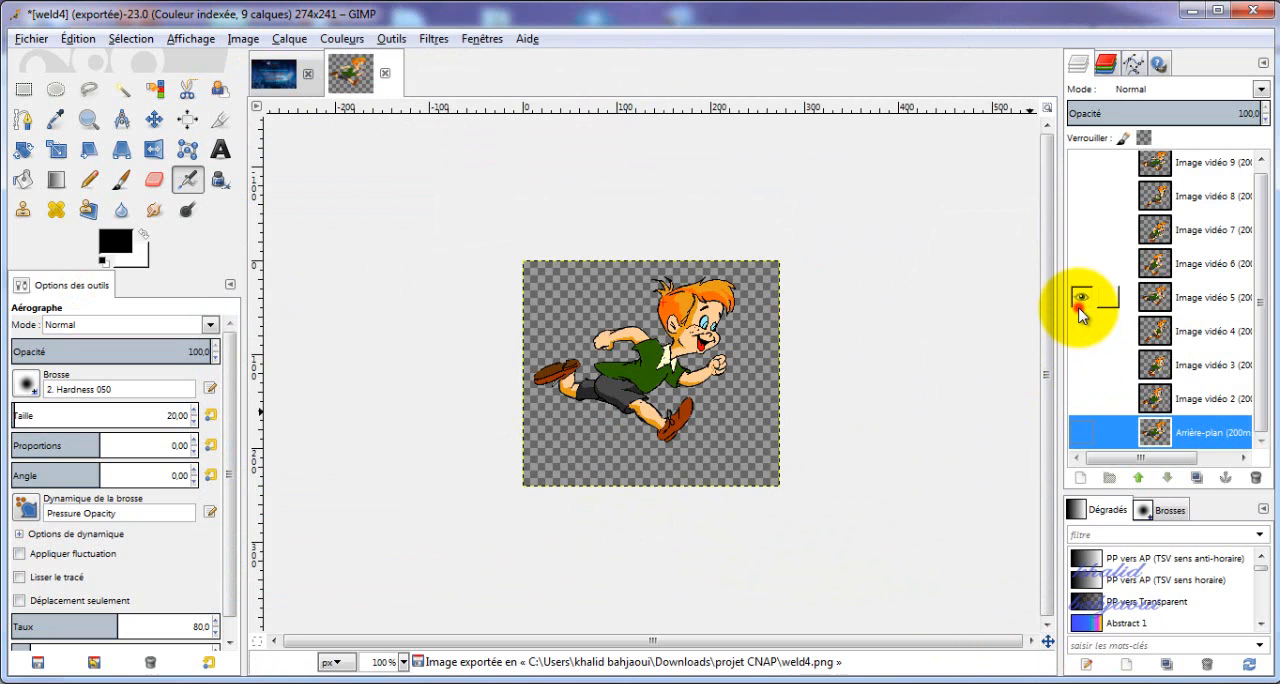
pyautogui.click(31, 38)
pyautogui.click(57, 351)
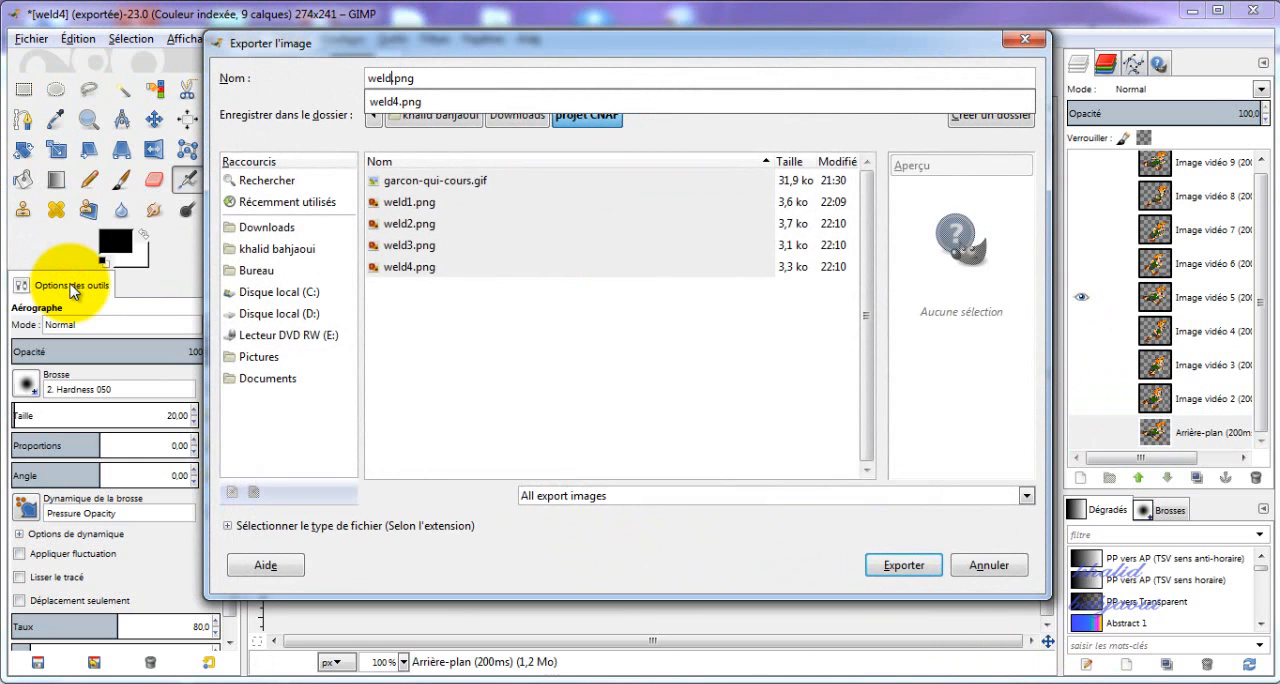
pyautogui.click(897, 563)
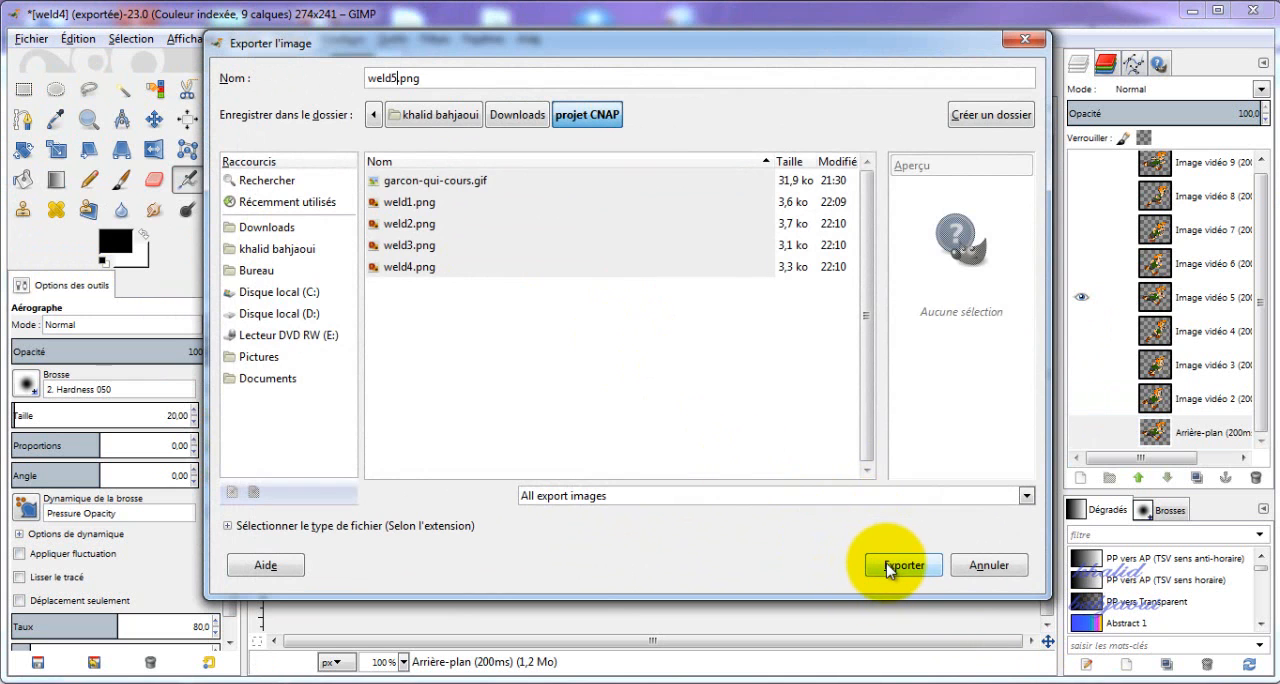
pyautogui.click(889, 568)
pyautogui.click(566, 606)
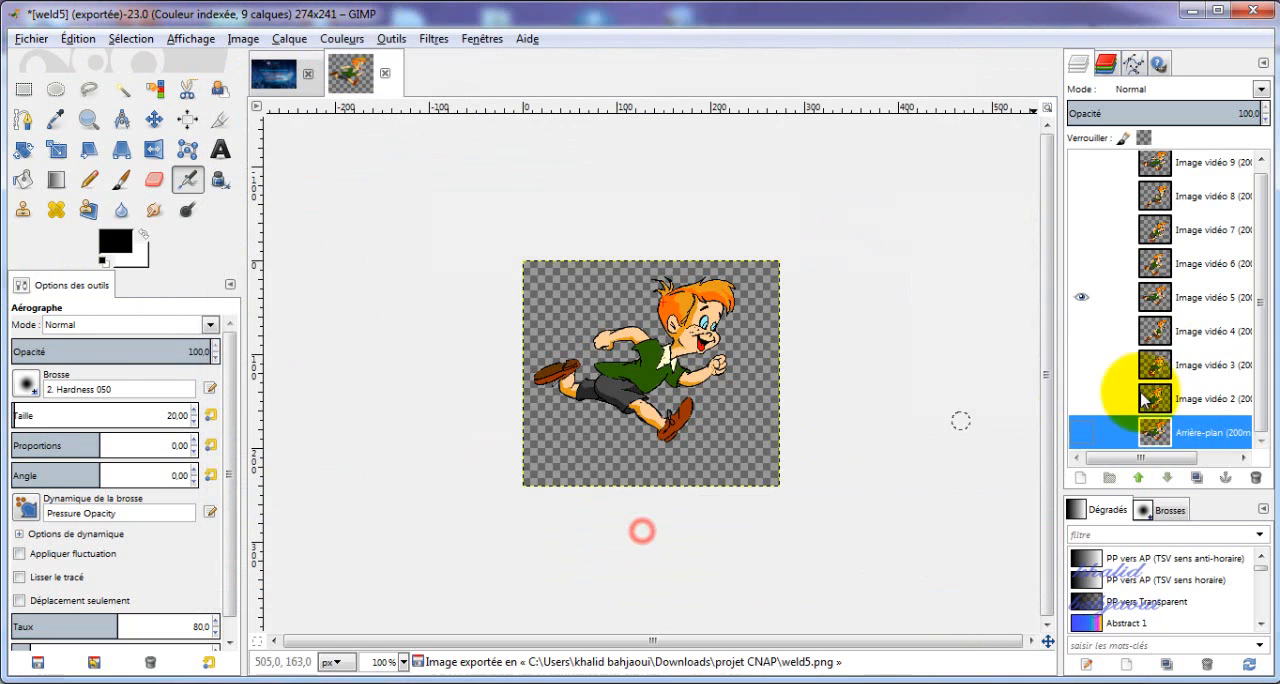
# Hide Image vidéo 5, show only the Image vidéo 6 layer and export it as weld6.png with the default PNG options.
pyautogui.click(1080, 297)
pyautogui.click(1081, 296)
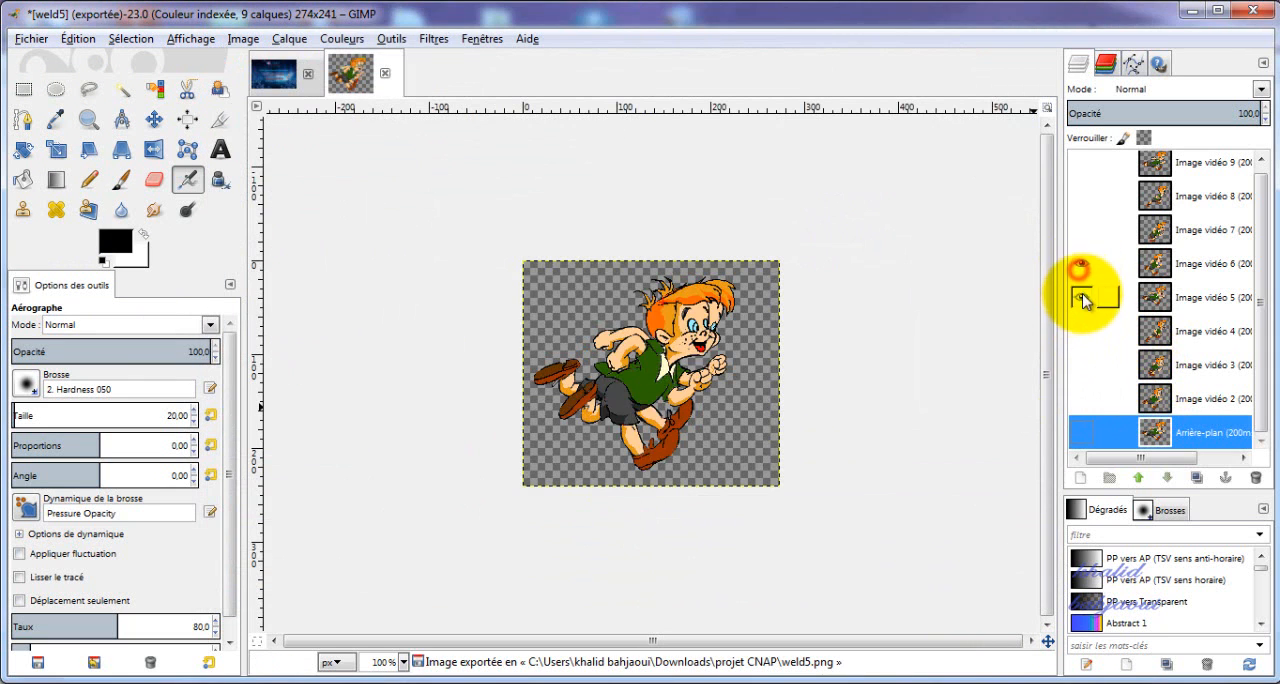
pyautogui.click(33, 39)
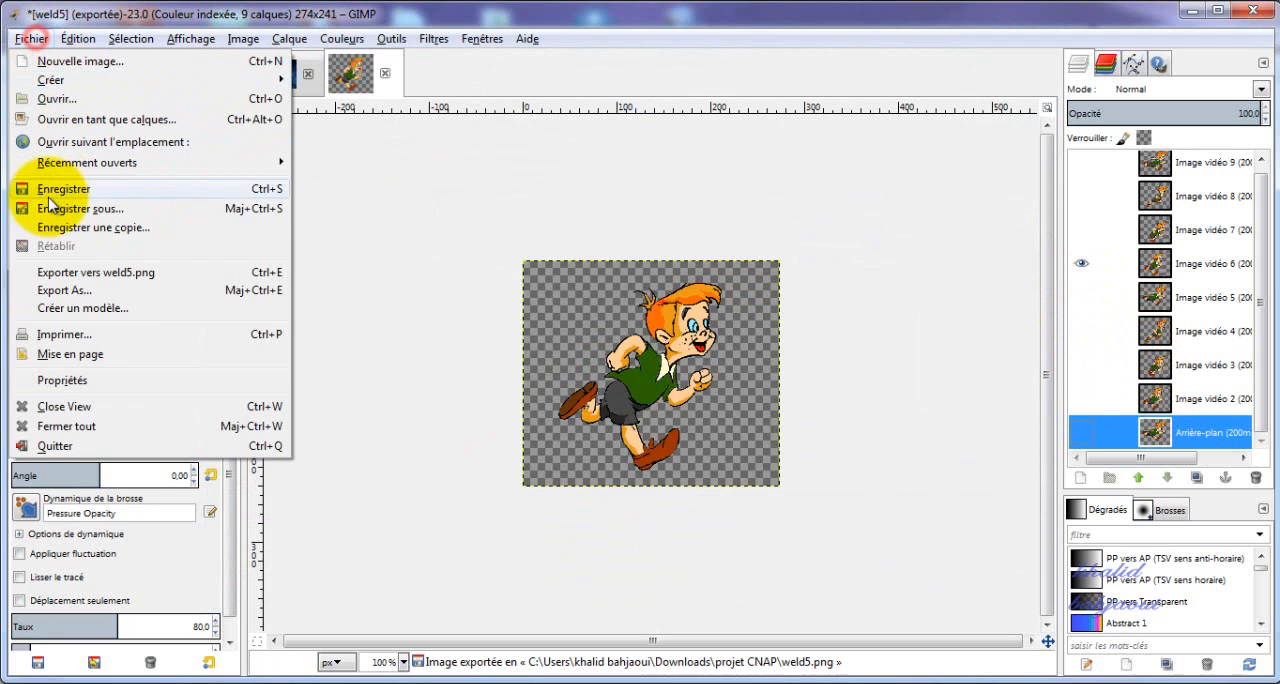
pyautogui.click(60, 289)
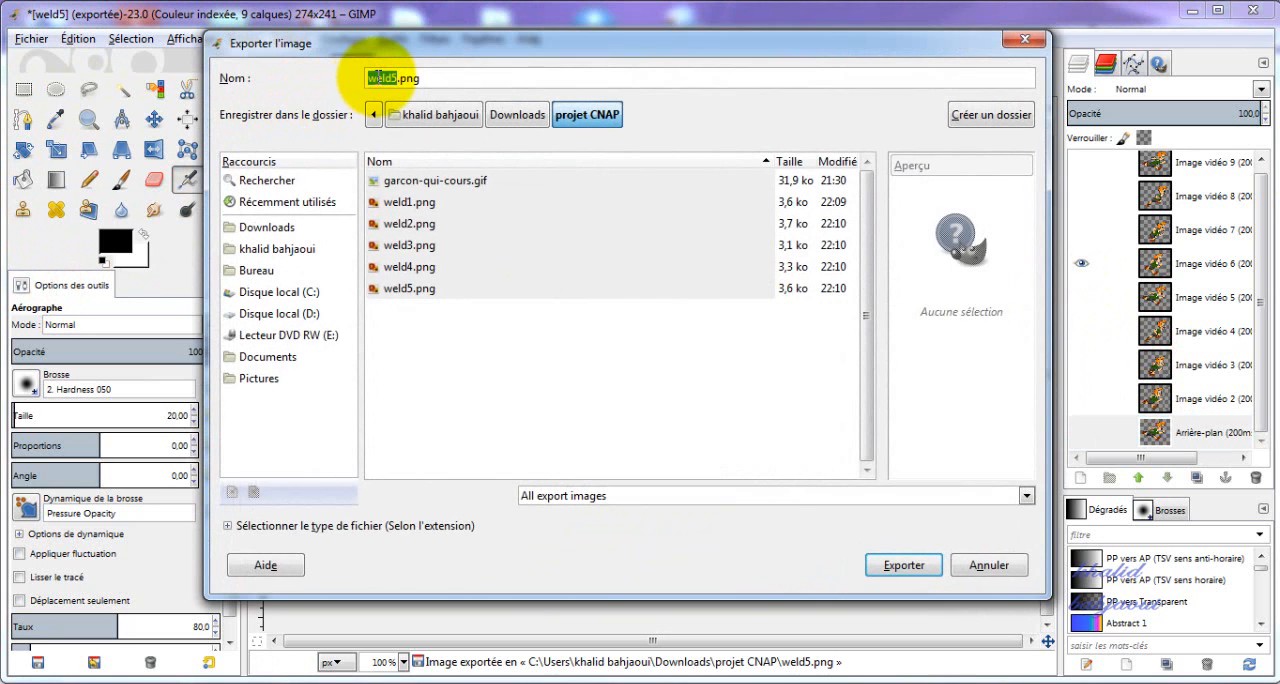
pyautogui.press('BackSpace')
pyautogui.write('6')
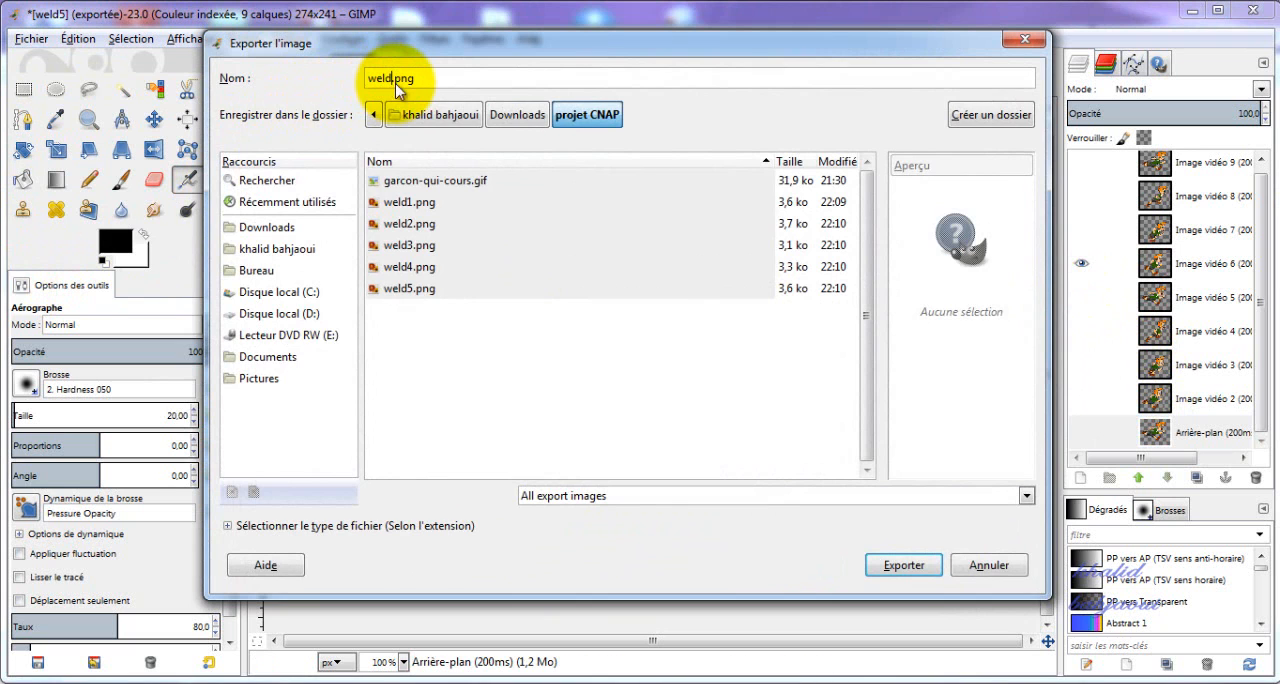
pyautogui.click(929, 566)
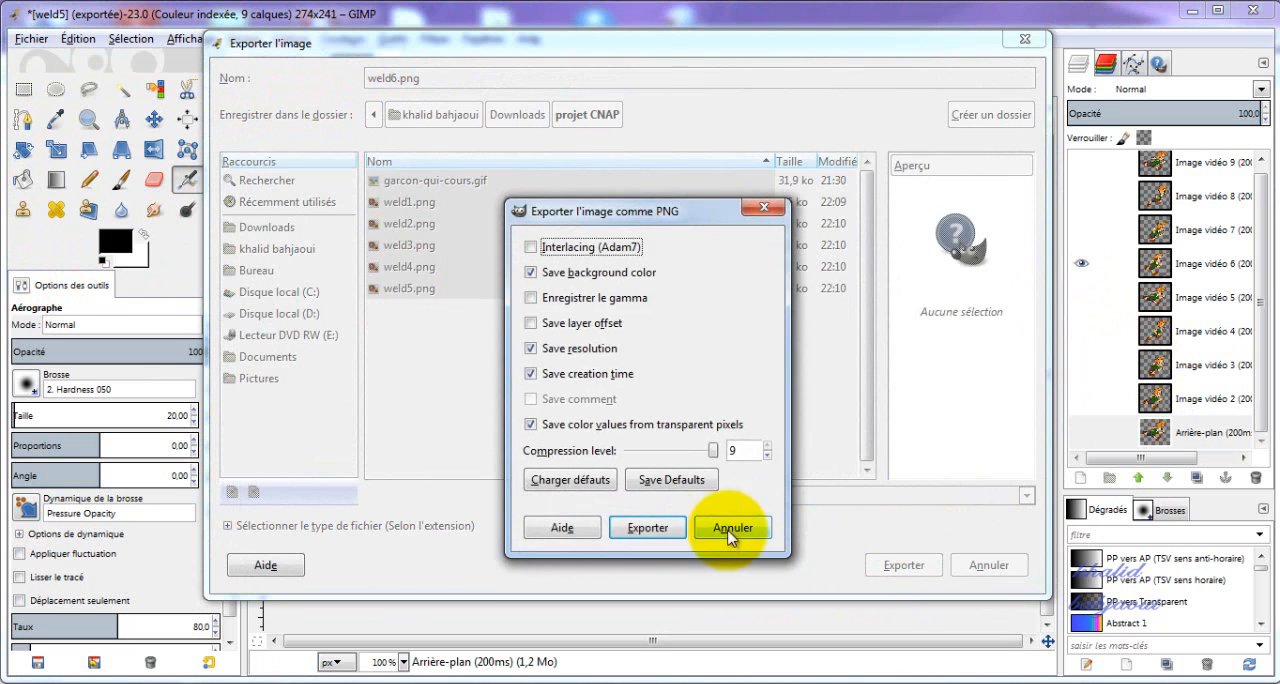
pyautogui.click(650, 532)
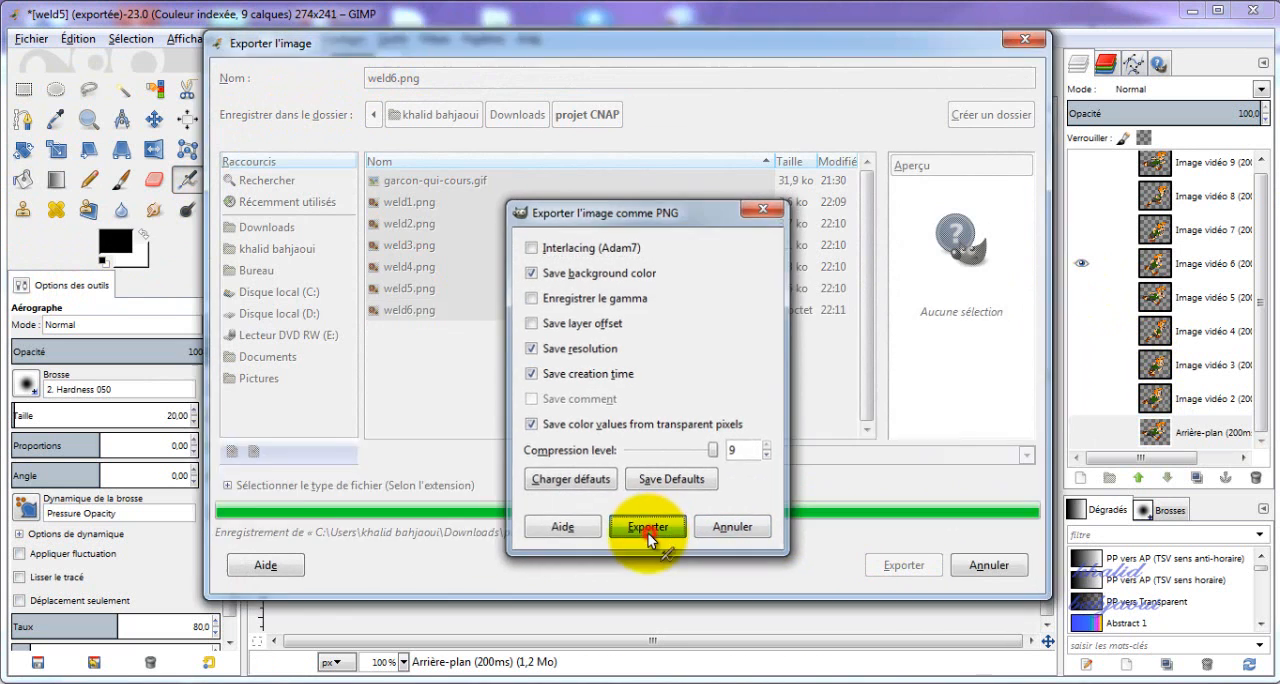
# Hide Image vidéo 6, show only the Image vidéo 7 layer and export it as weld7.png with the default PNG options.
pyautogui.click(1081, 229)
pyautogui.click(1081, 263)
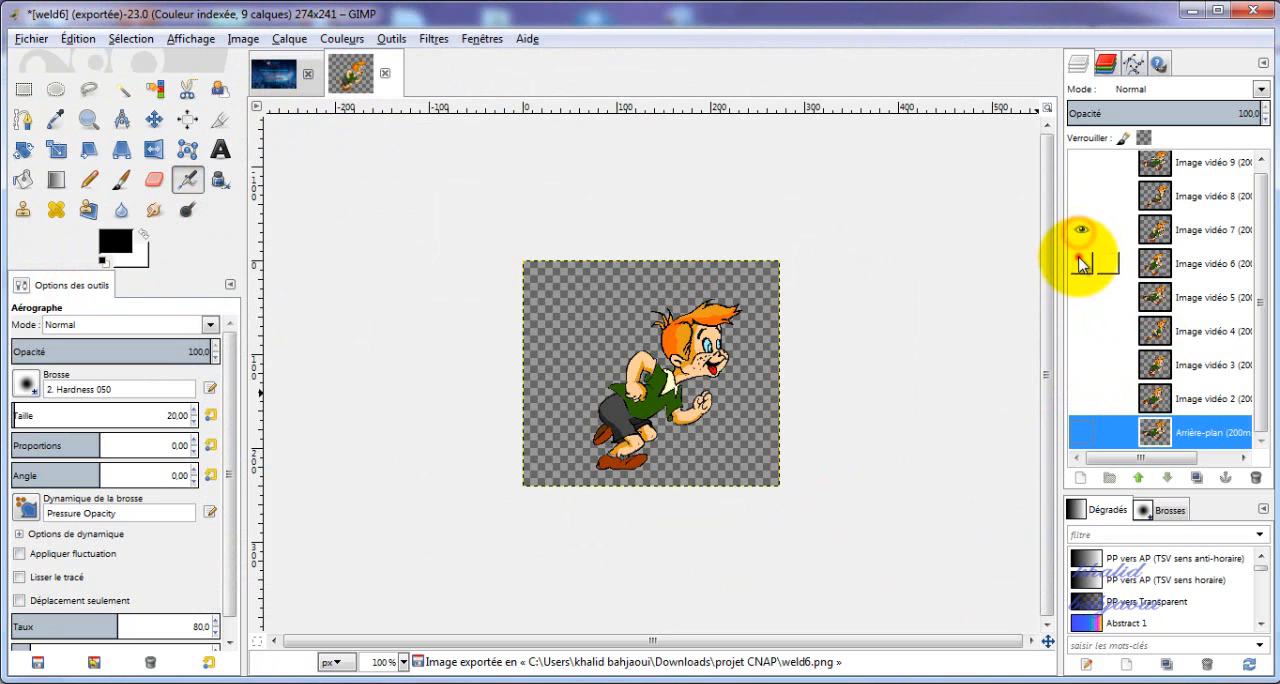
pyautogui.click(16, 46)
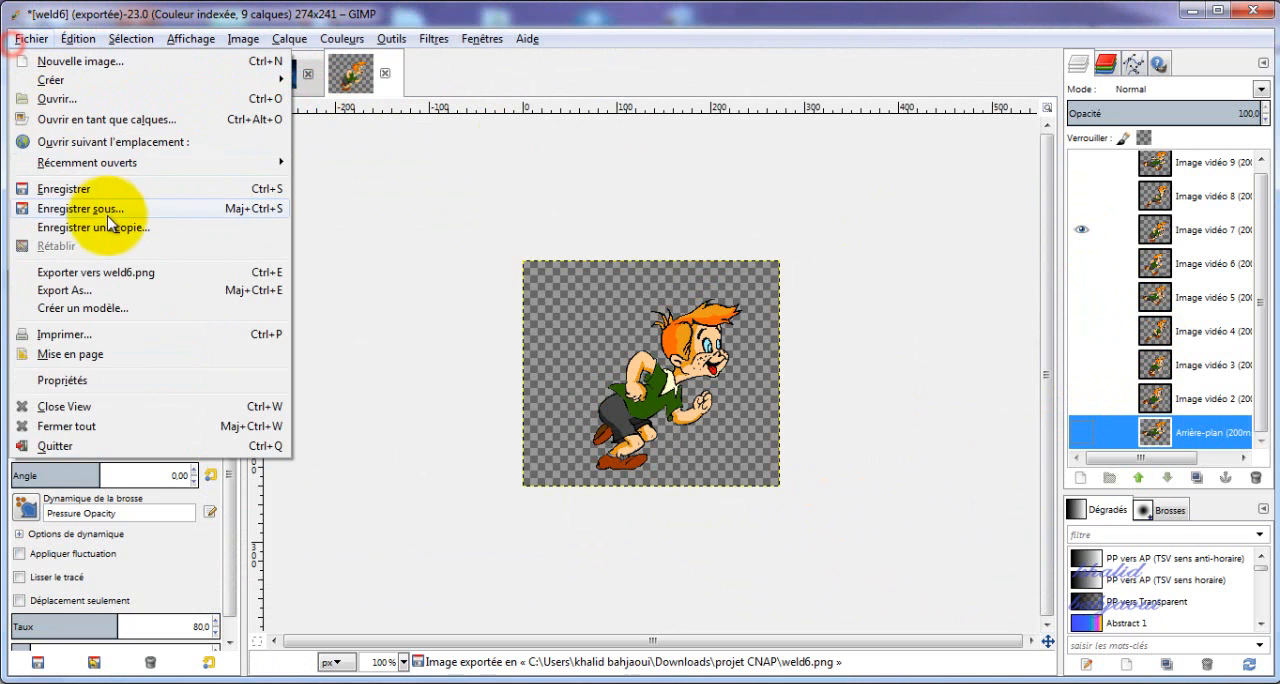
pyautogui.click(90, 286)
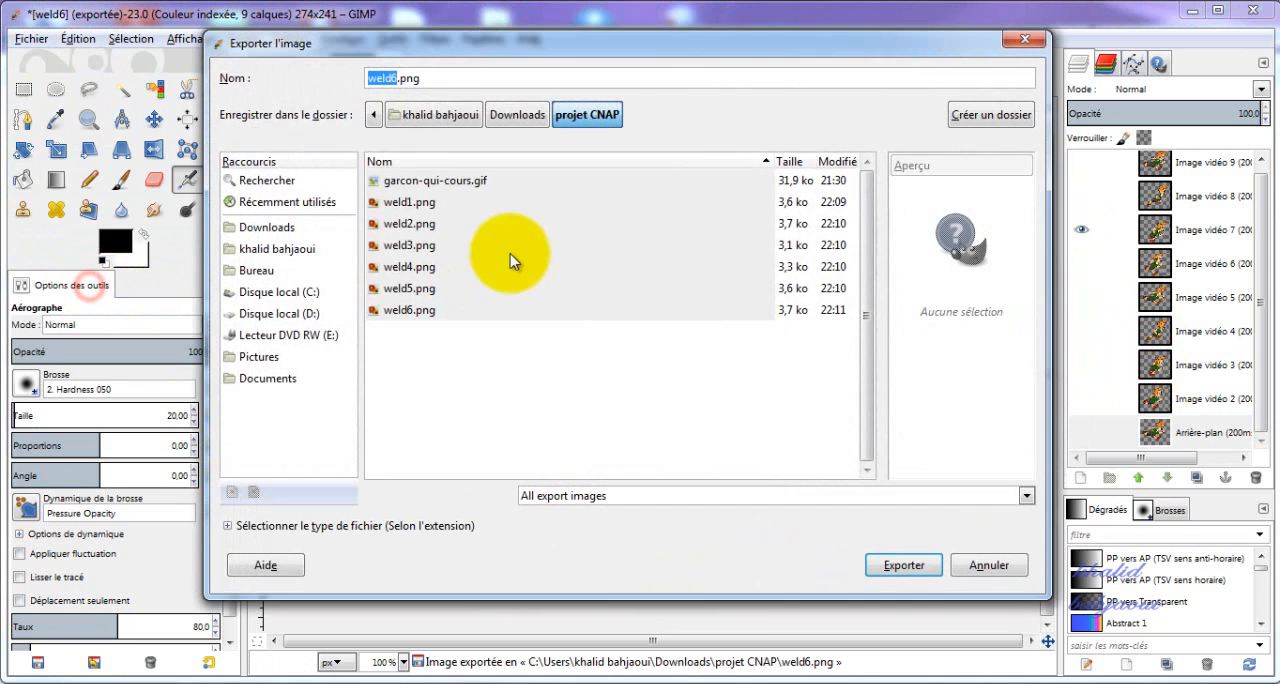
pyautogui.click(400, 80)
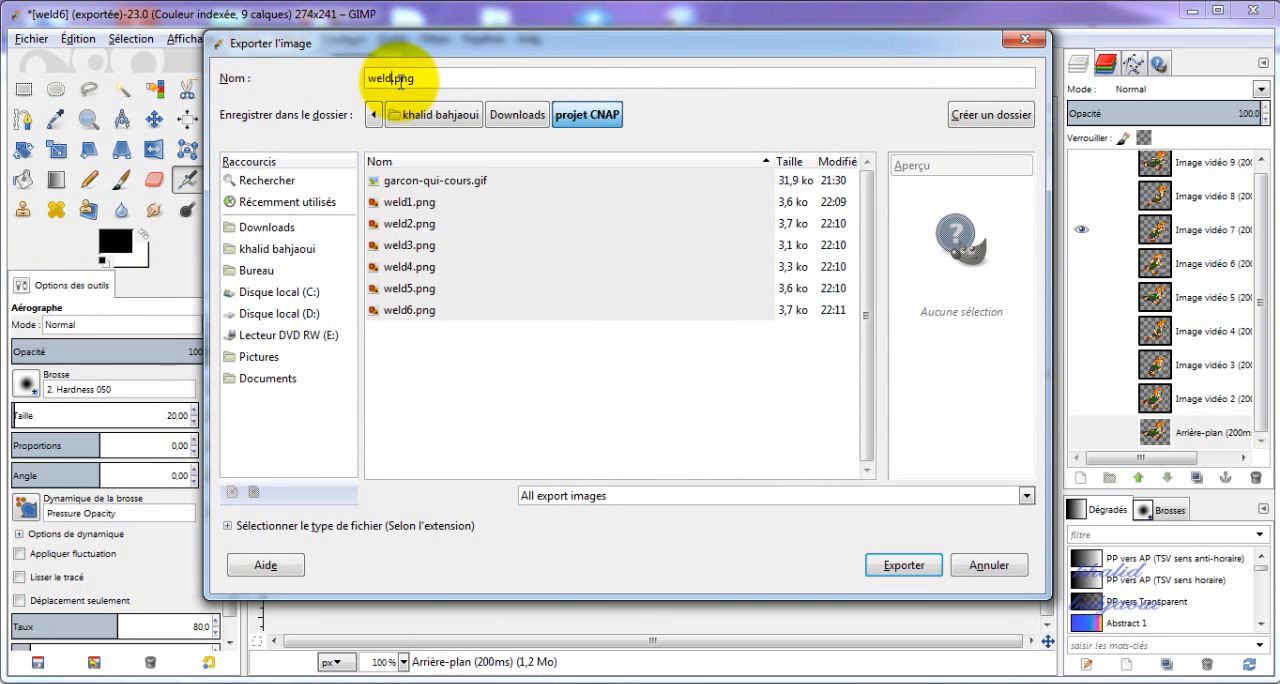
pyautogui.press('BackSpace')
pyautogui.write('7')
pyautogui.click(903, 565)
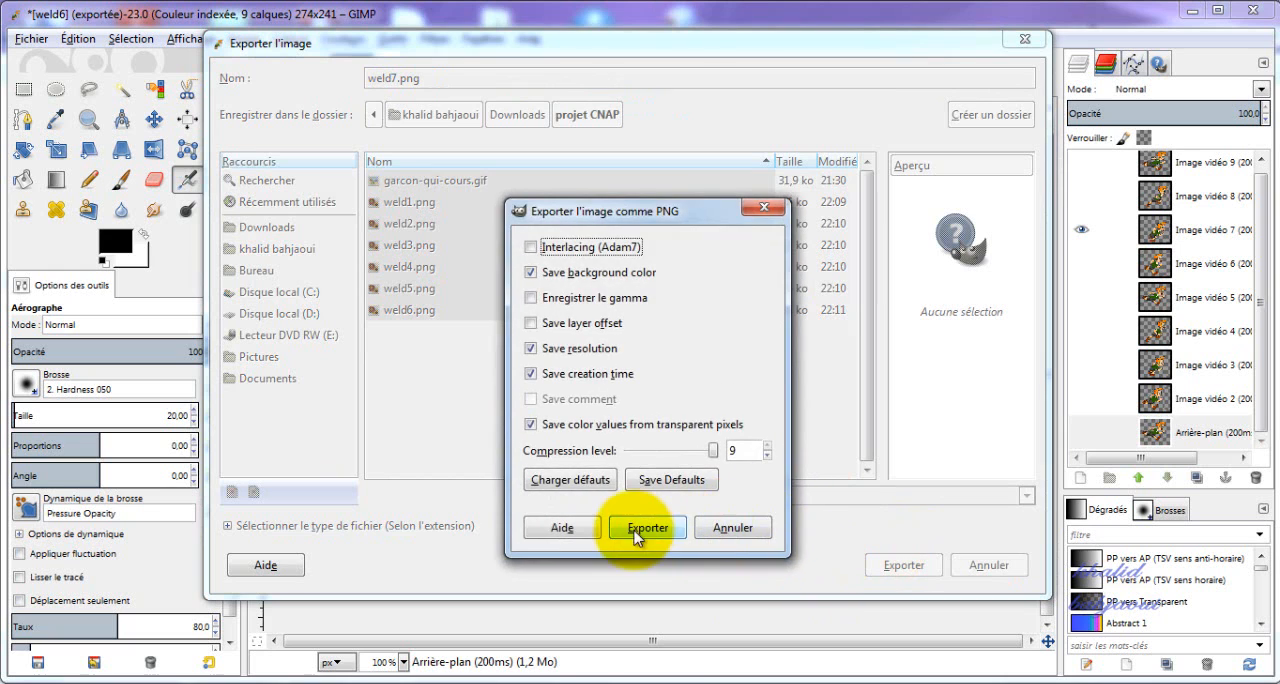
pyautogui.click(631, 536)
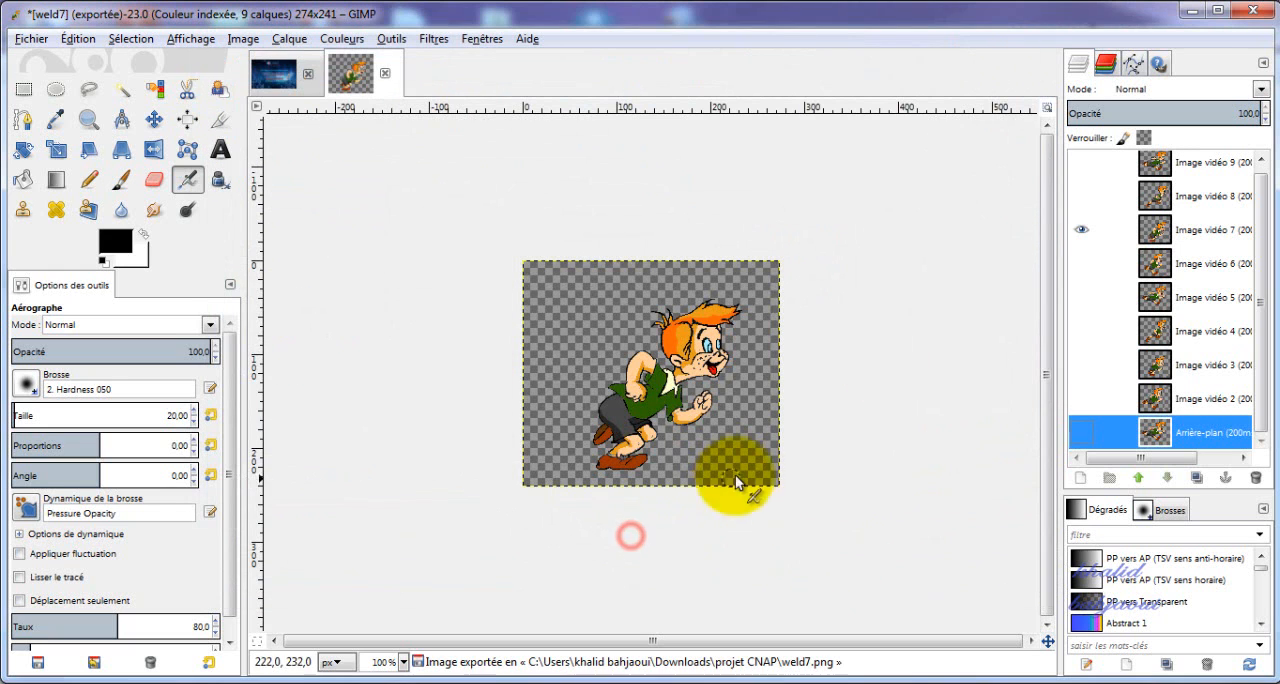
# Hide Image vidéo 7, show only the Image vidéo 8 layer and export it as weld8.png with the default PNG options.
pyautogui.click(1085, 198)
pyautogui.click(1085, 229)
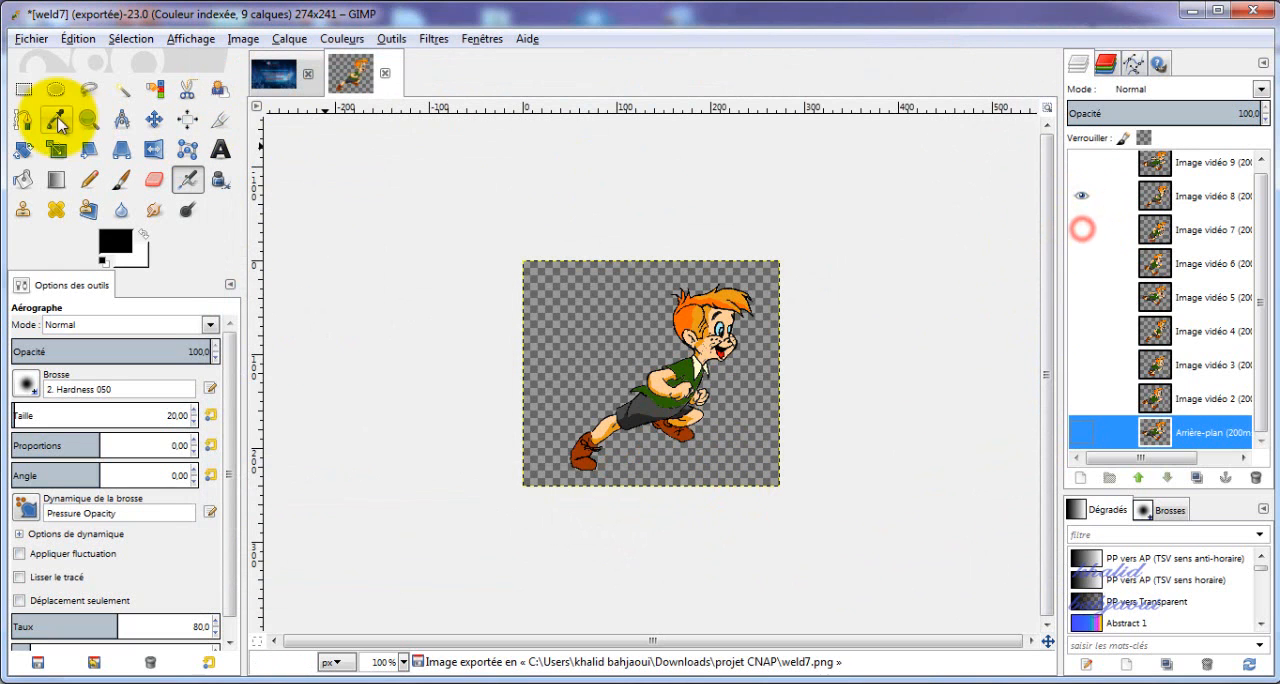
pyautogui.click(26, 40)
pyautogui.click(90, 290)
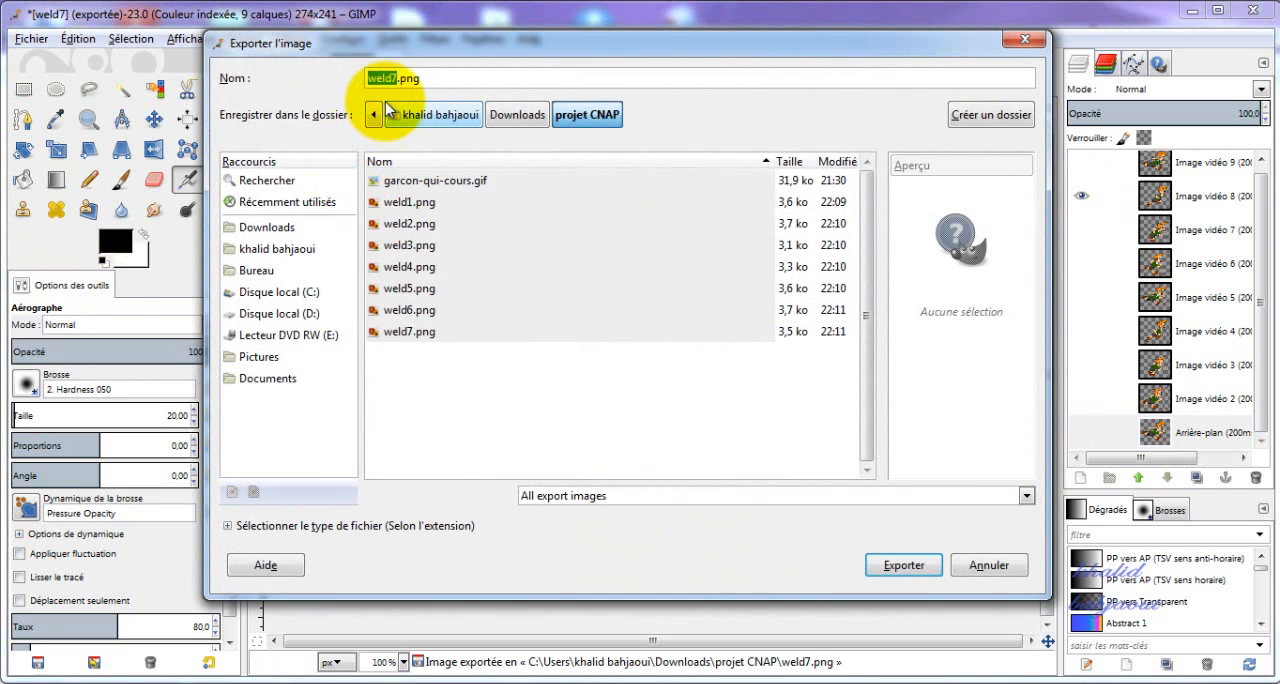
pyautogui.press('Right')
pyautogui.press('BackSpace')
pyautogui.write('8')
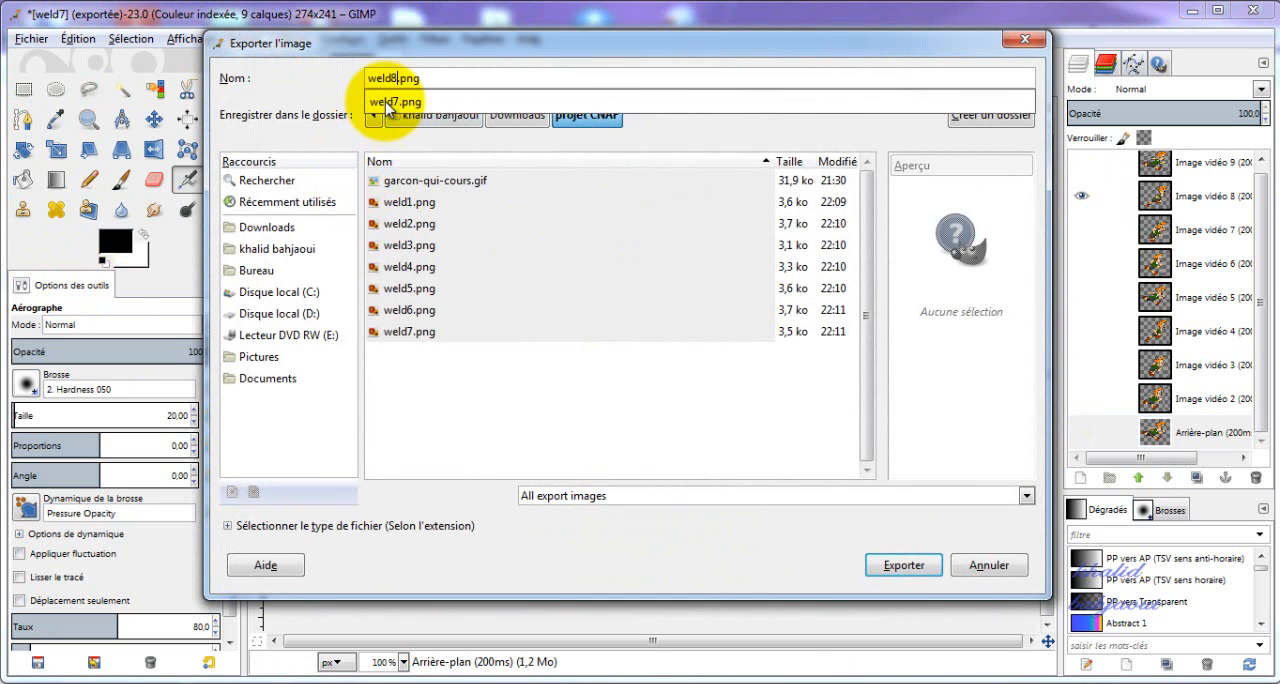
pyautogui.click(895, 566)
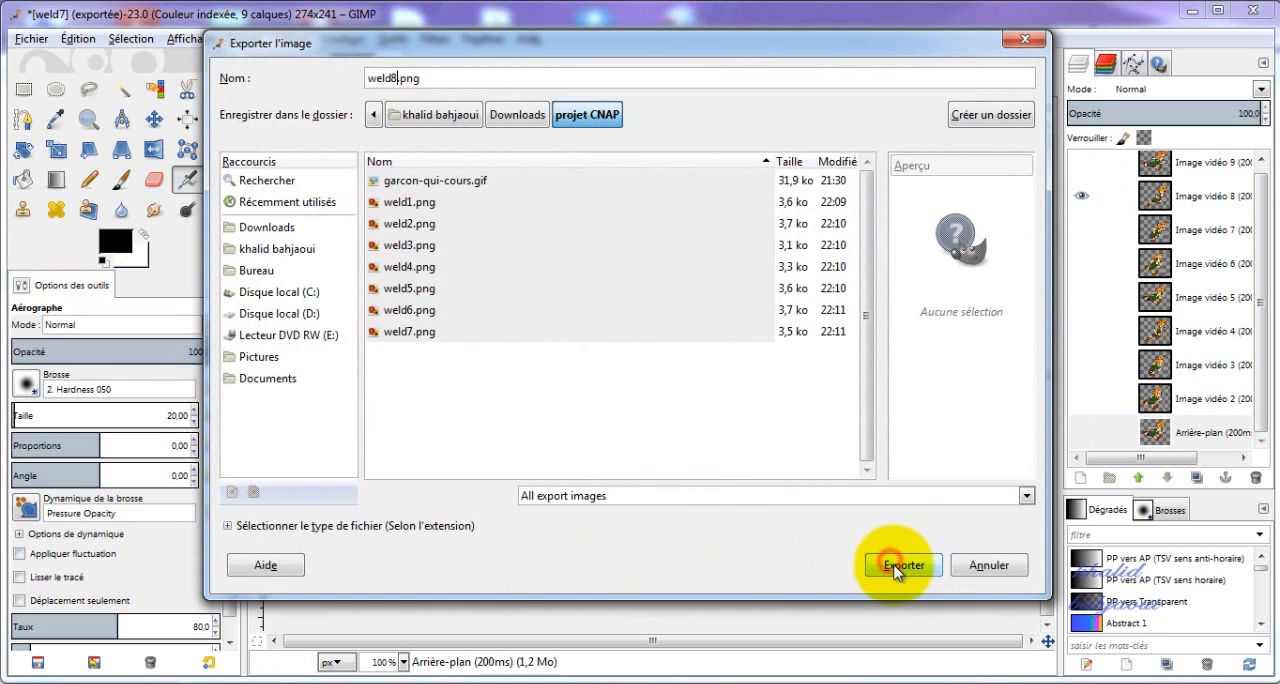
pyautogui.click(652, 528)
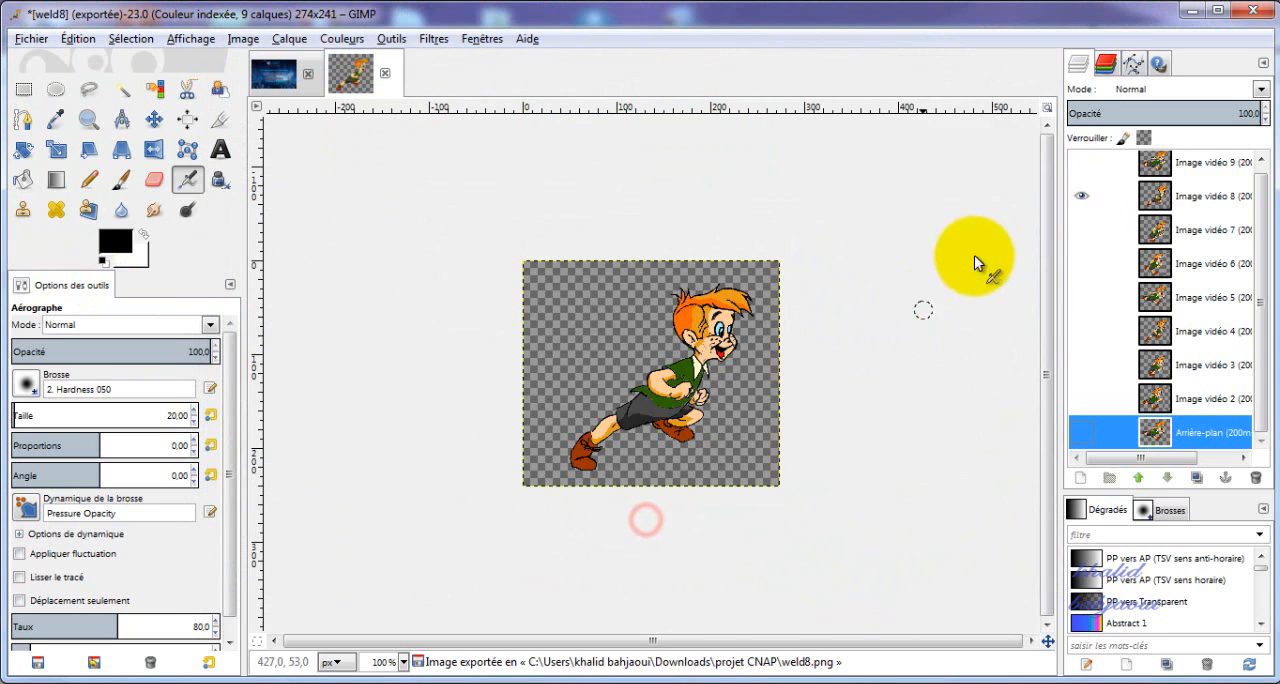
# Hide Image vidéo 8, show only the Image vidéo 9 layer and export it as weld9.png with the default PNG options.
pyautogui.click(1083, 195)
pyautogui.click(1081, 162)
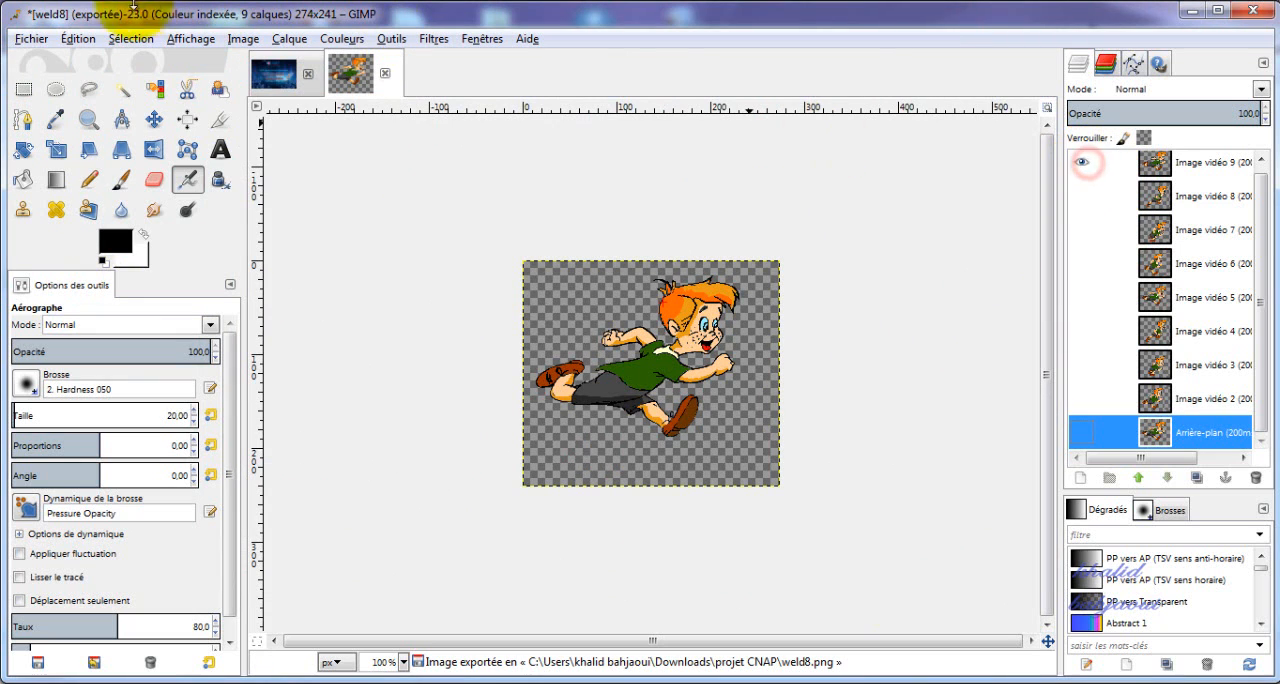
pyautogui.click(31, 38)
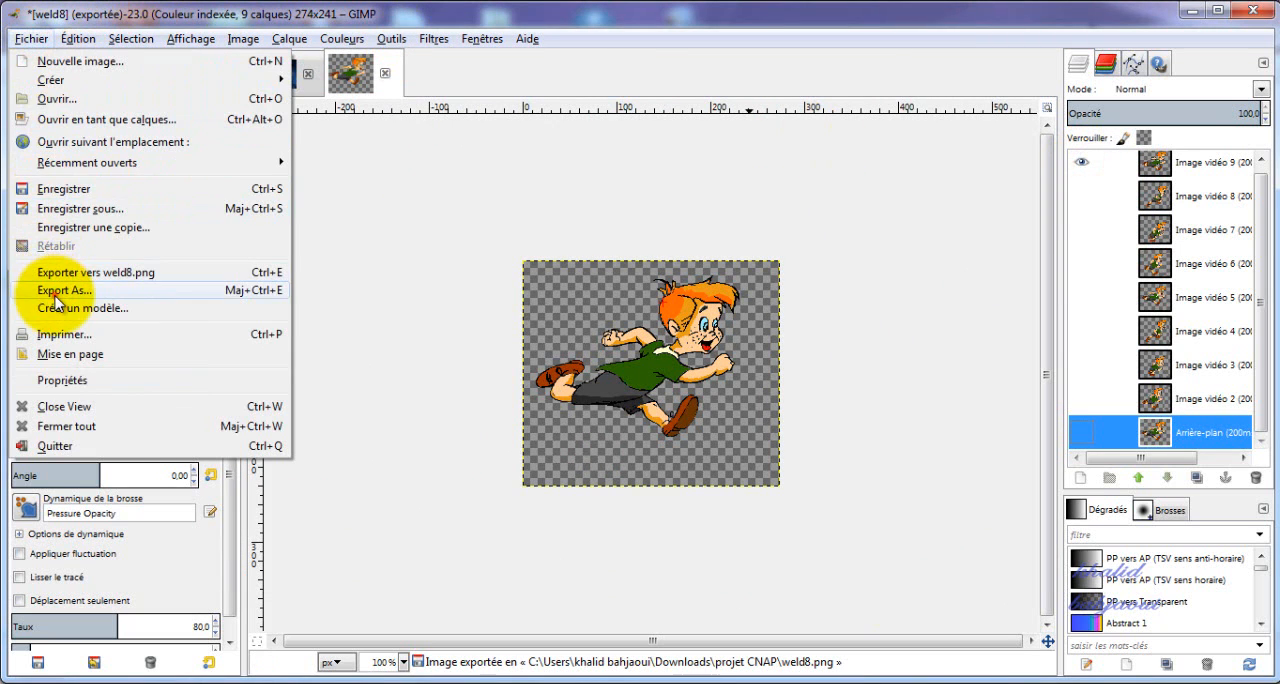
pyautogui.click(57, 367)
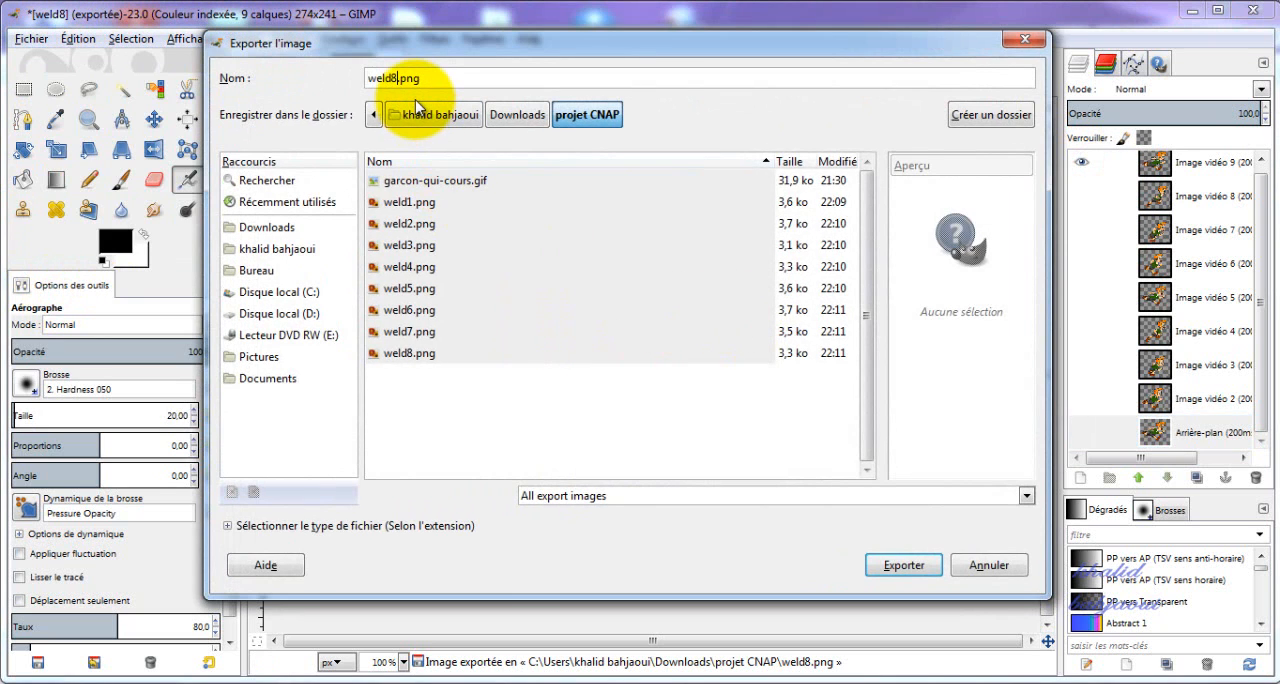
pyautogui.write('9')
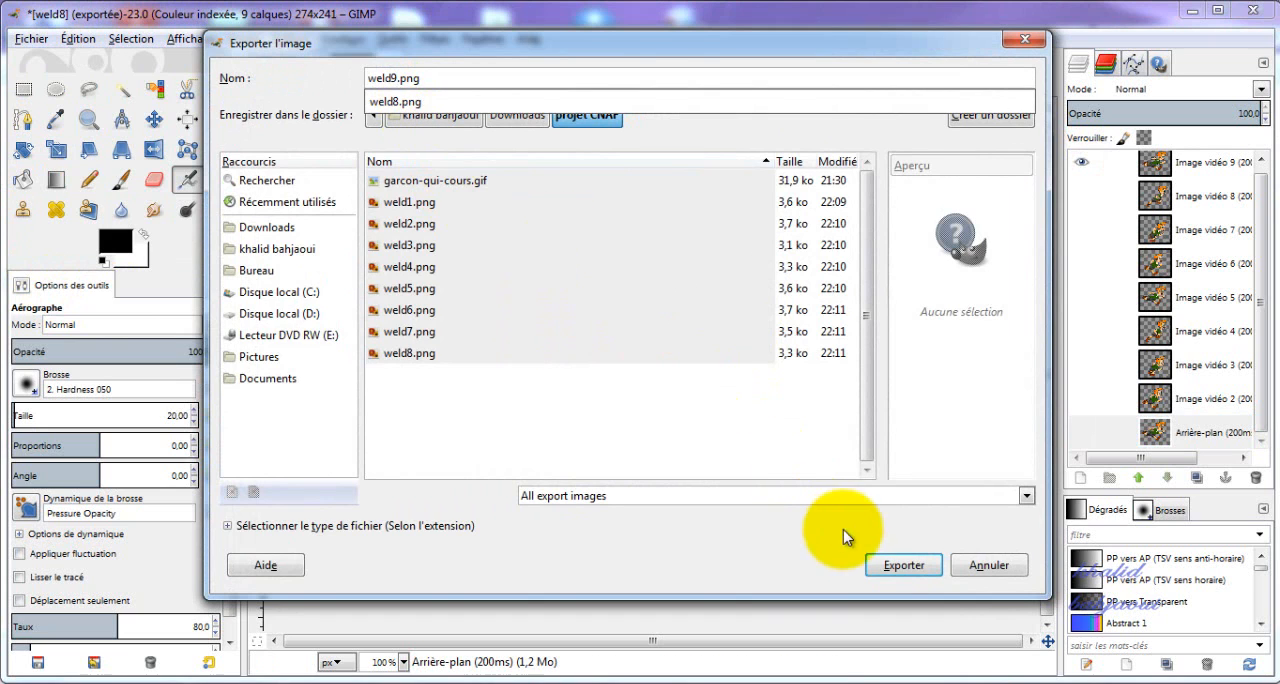
pyautogui.click(893, 567)
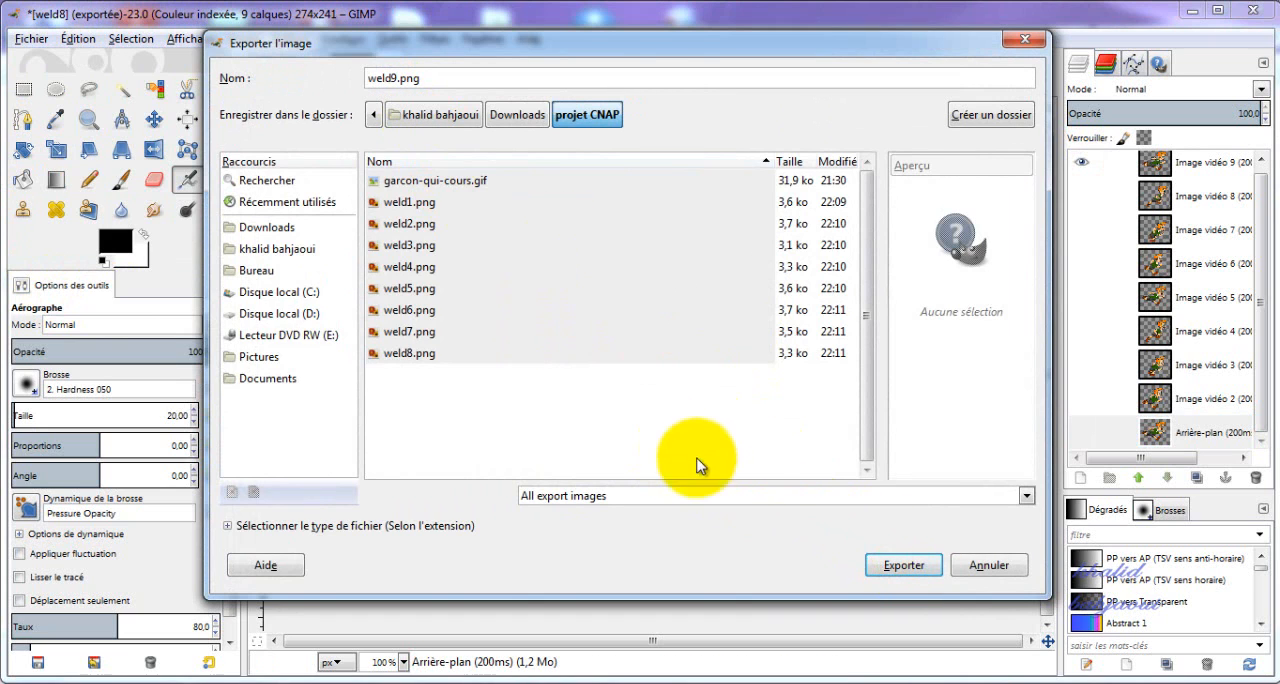
pyautogui.click(877, 567)
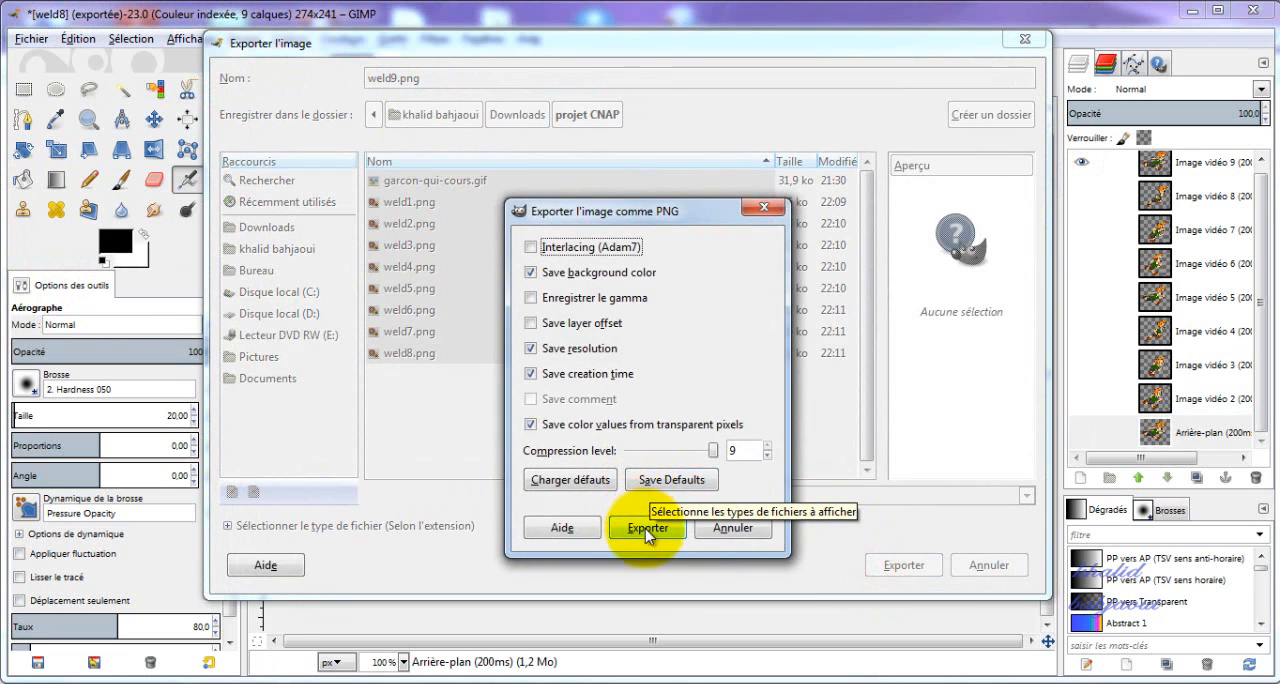
pyautogui.click(648, 600)
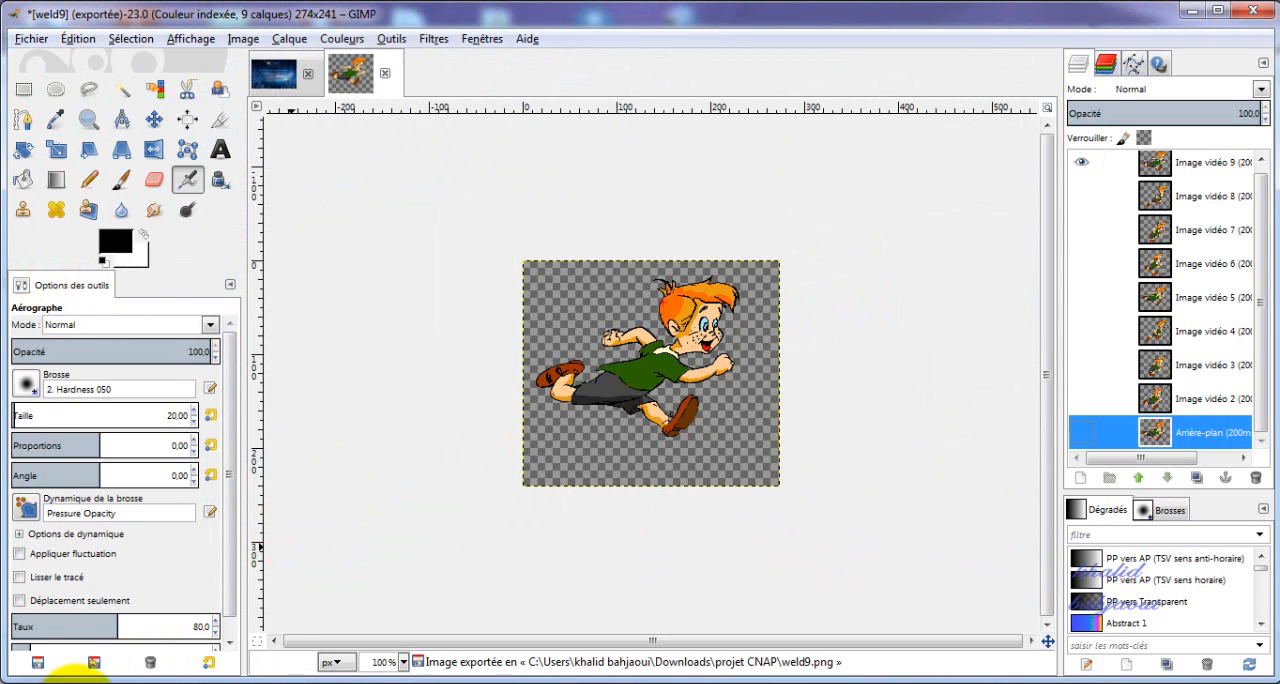
# Check the exported frames in the projet CNAP folder, switch to E-anim and start adding an animated image series, accepting the image-naming notice.
pyautogui.click(77, 683)
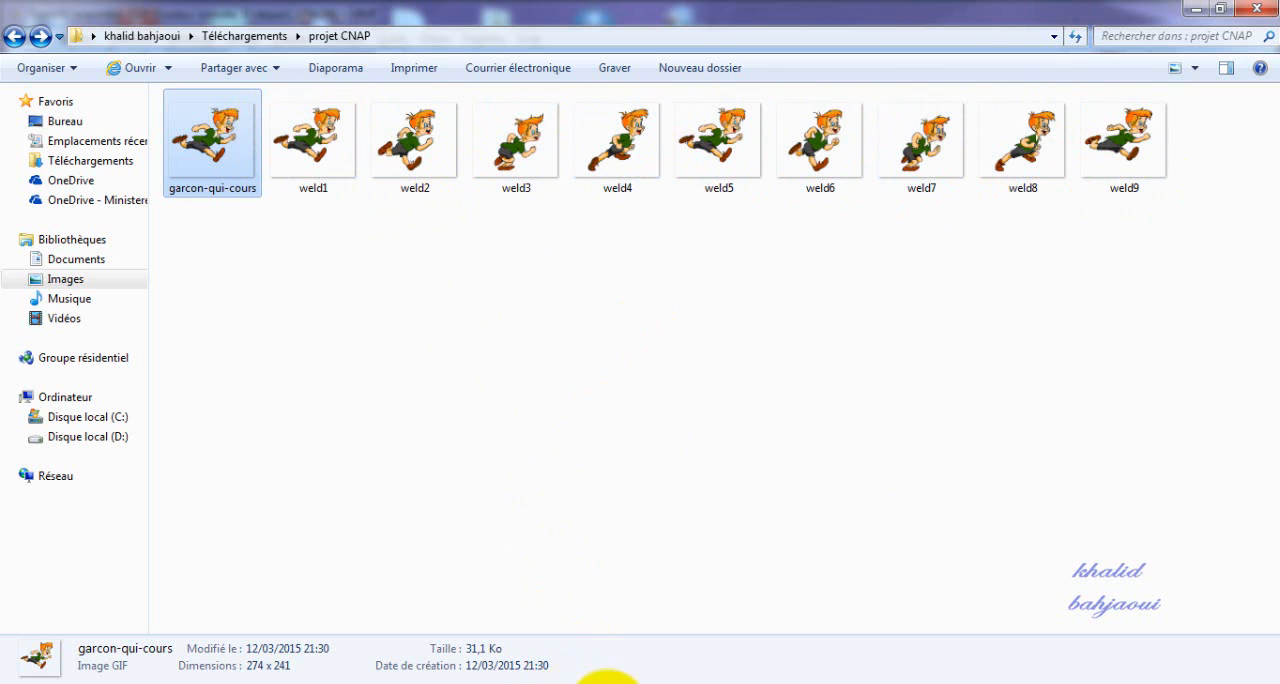
pyautogui.click(608, 682)
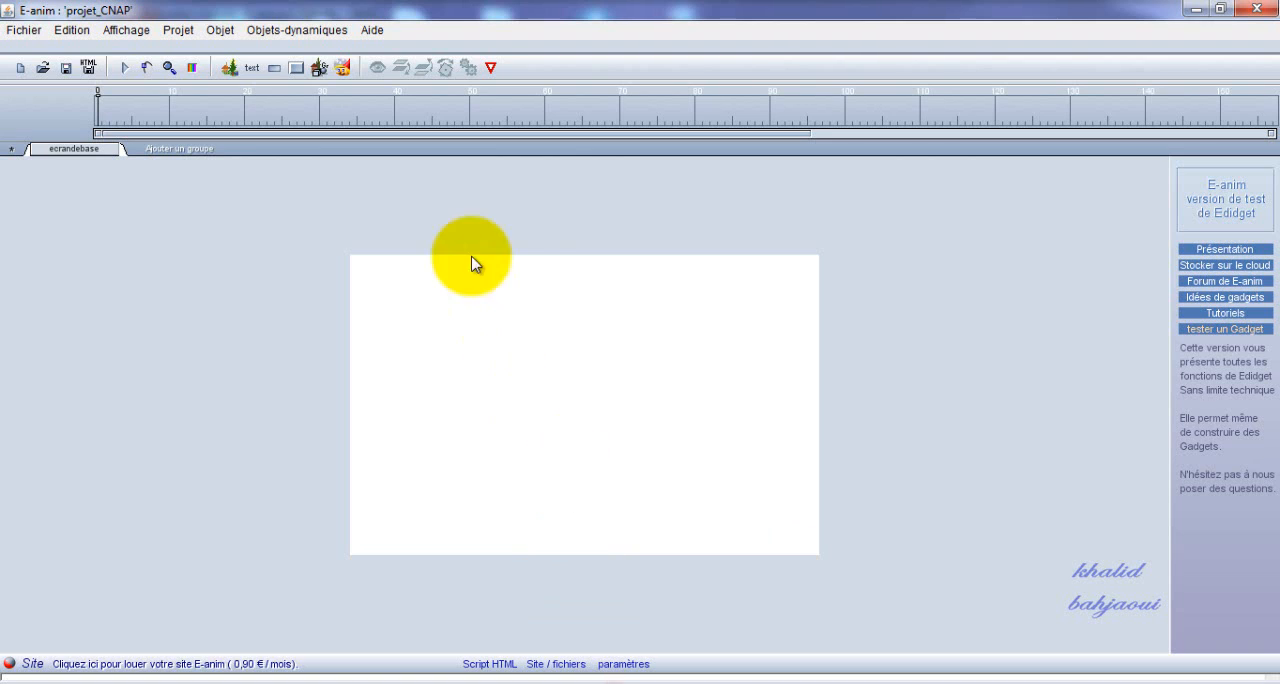
pyautogui.click(293, 30)
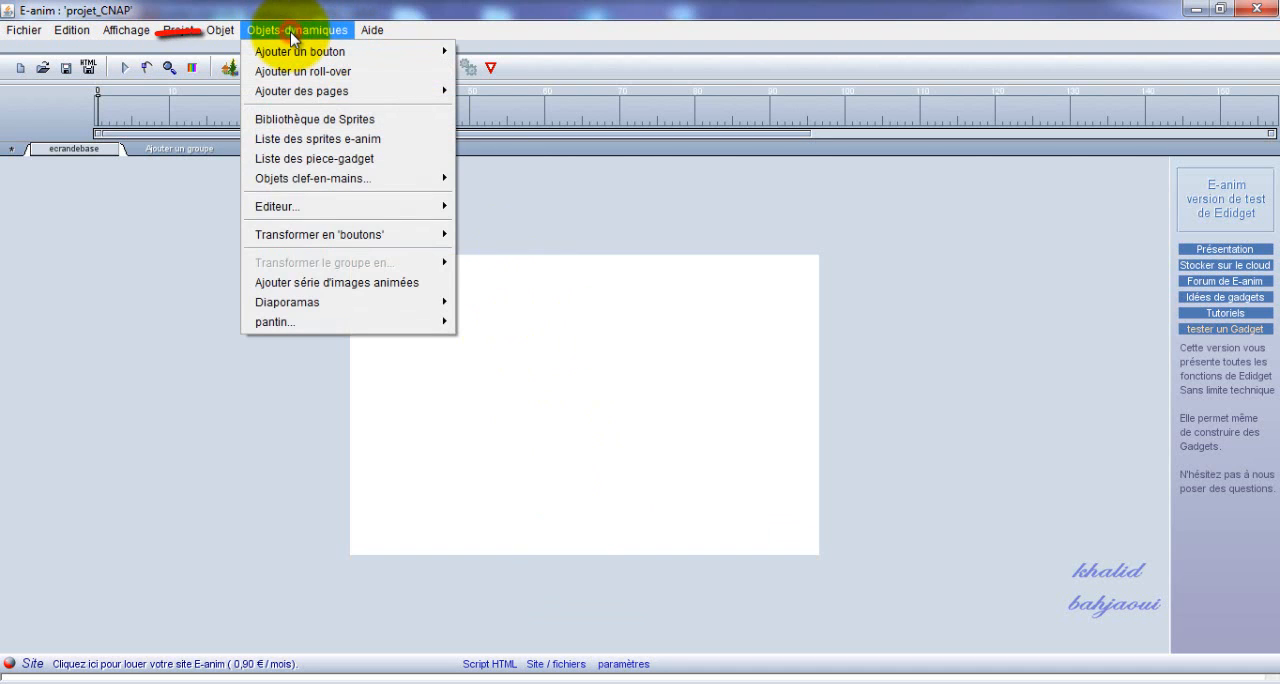
pyautogui.click(445, 286)
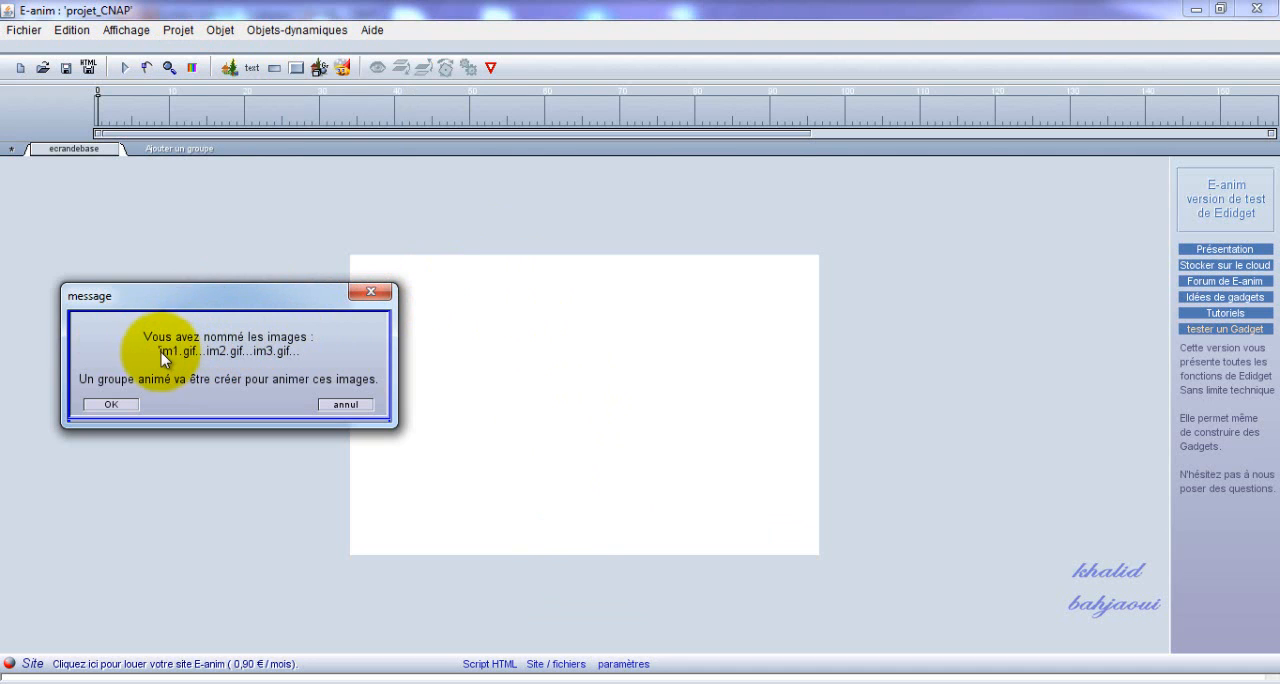
pyautogui.click(103, 406)
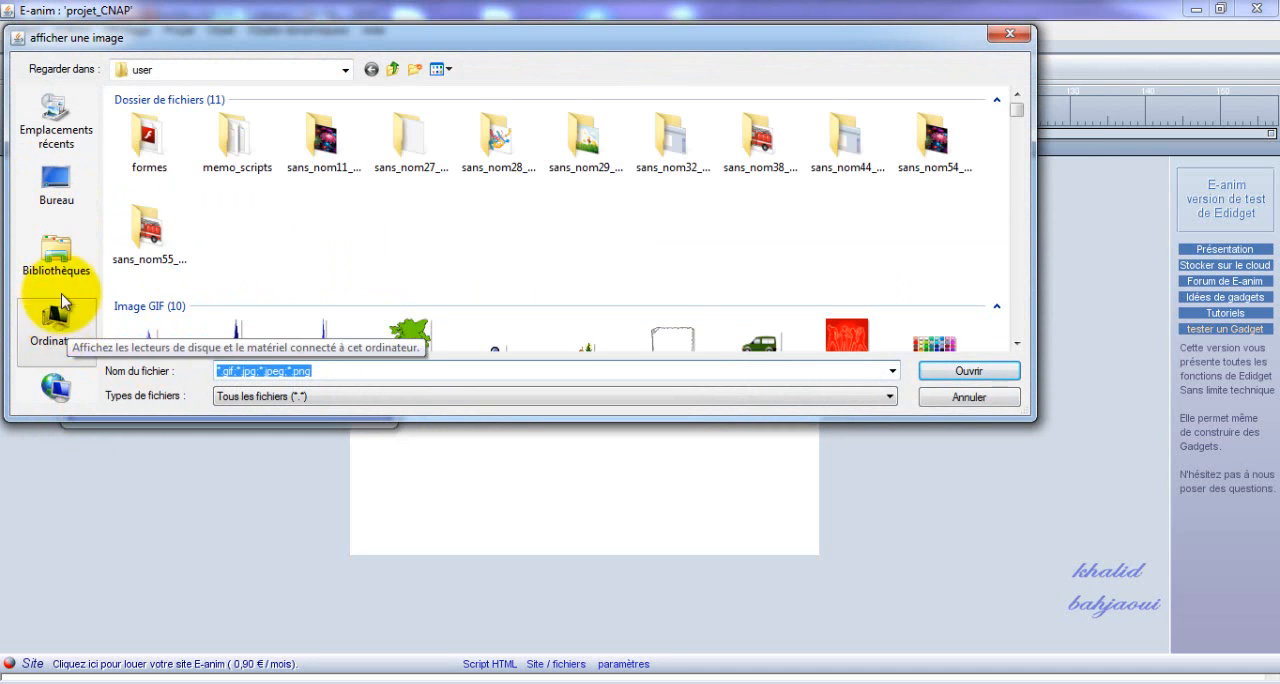
# Load weld1 from the projet CNAP folder in Téléchargements as the first image of the animated series.
pyautogui.click(55, 262)
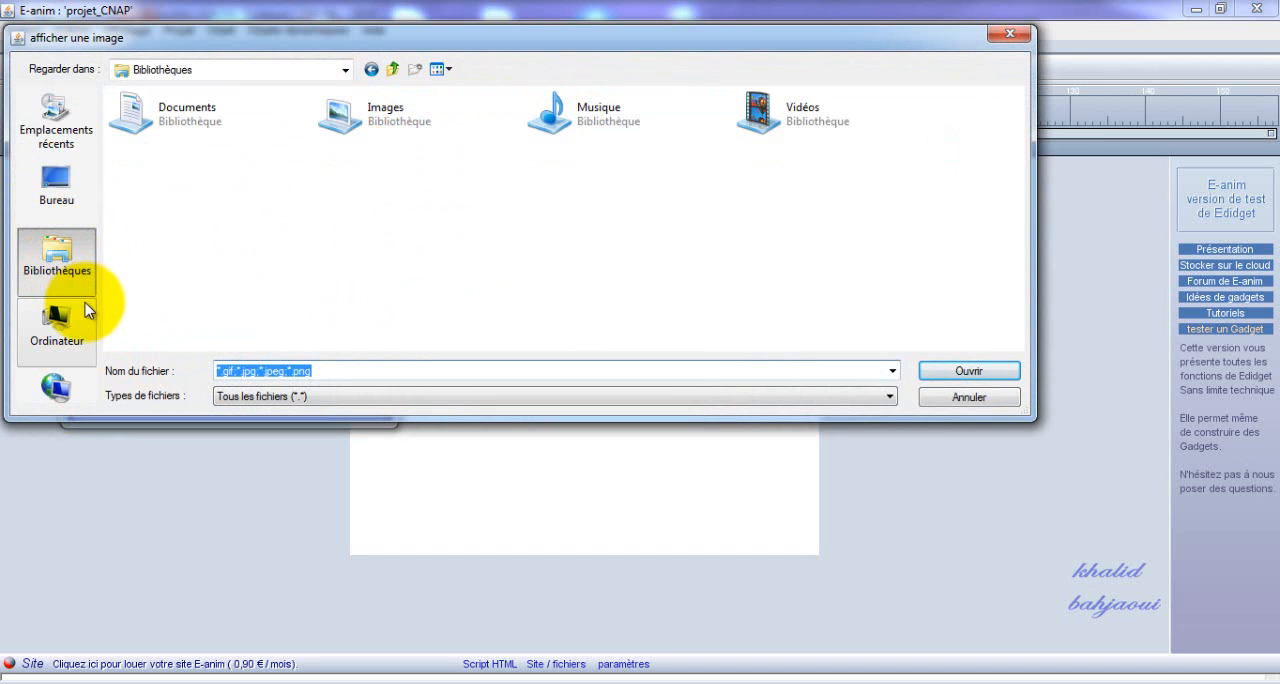
pyautogui.click(56, 130)
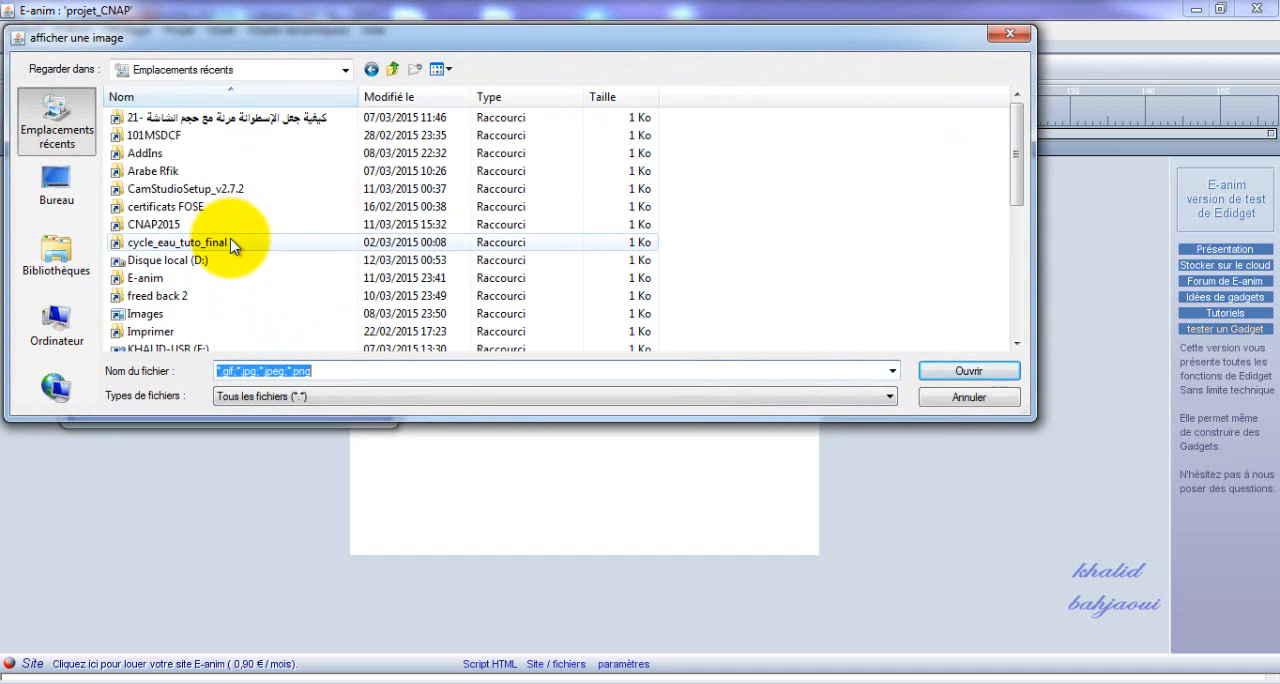
pyautogui.scroll(-5, 232, 248)
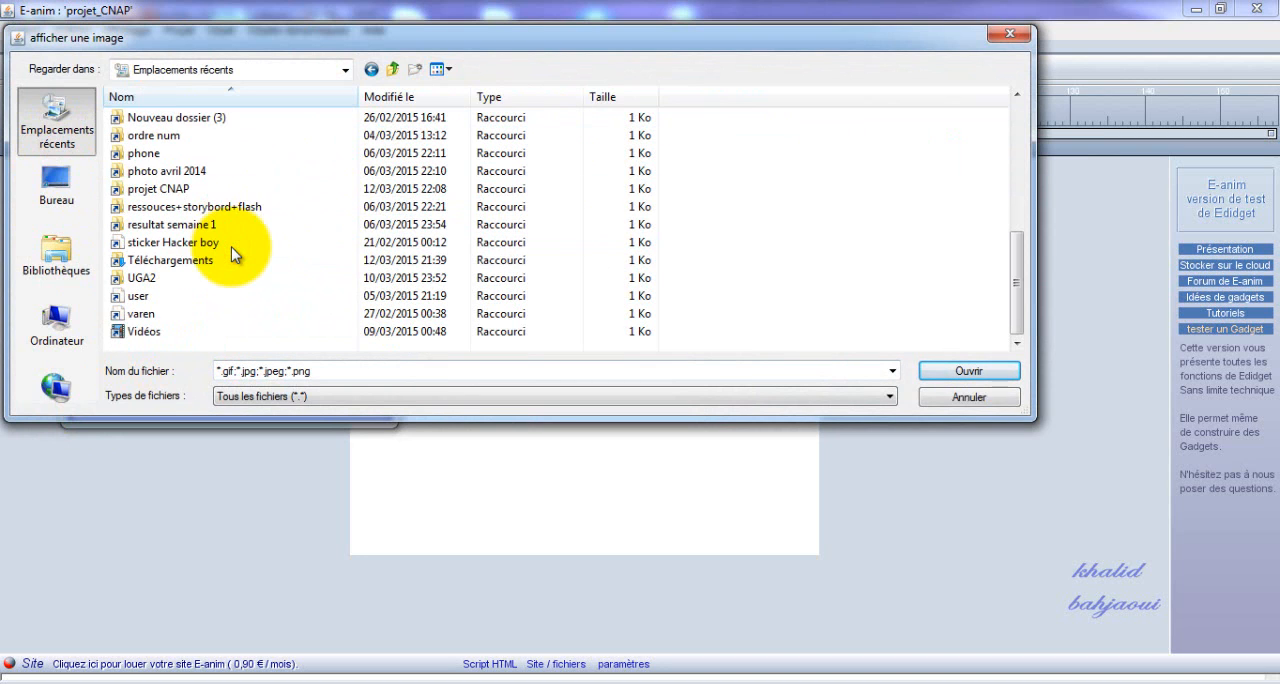
pyautogui.doubleClick(236, 261)
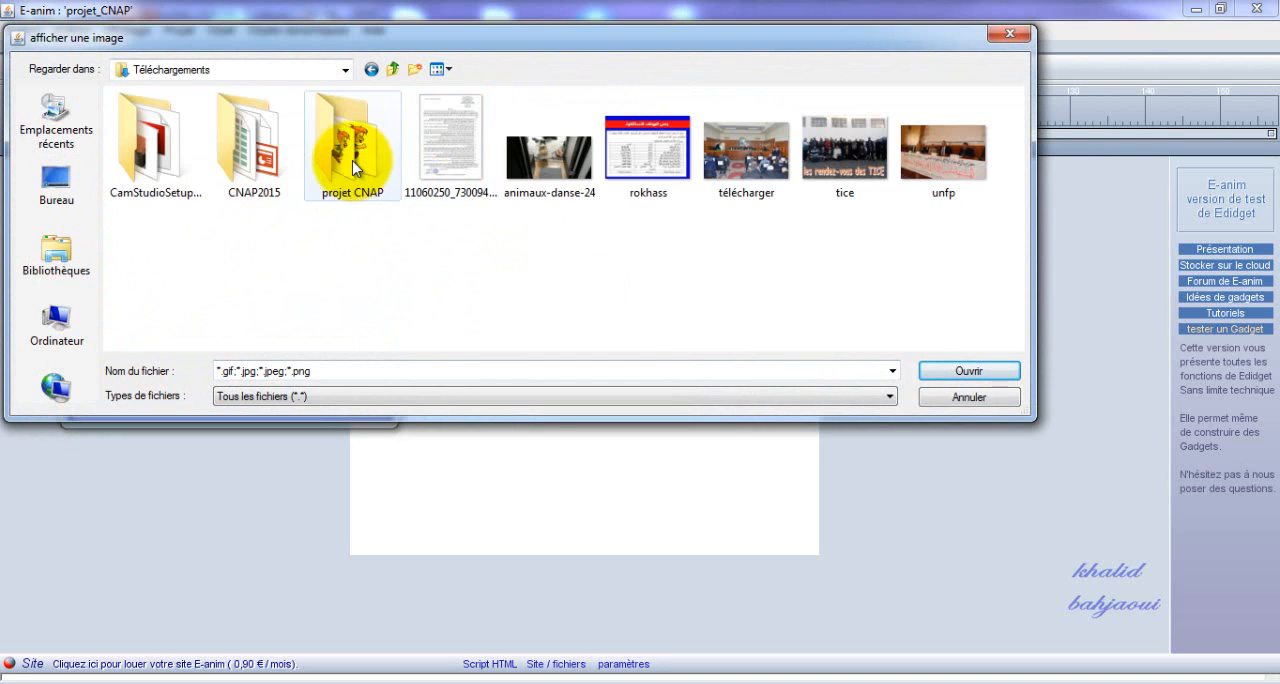
pyautogui.doubleClick(355, 168)
pyautogui.click(252, 156)
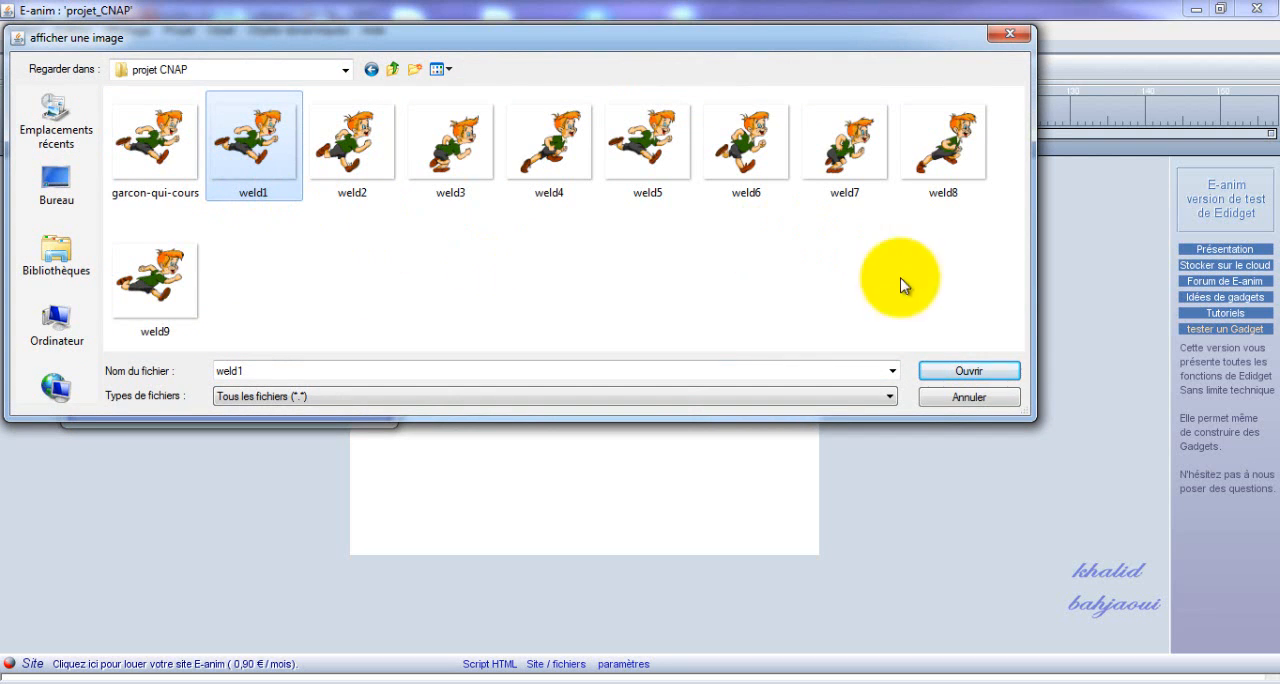
pyautogui.click(999, 370)
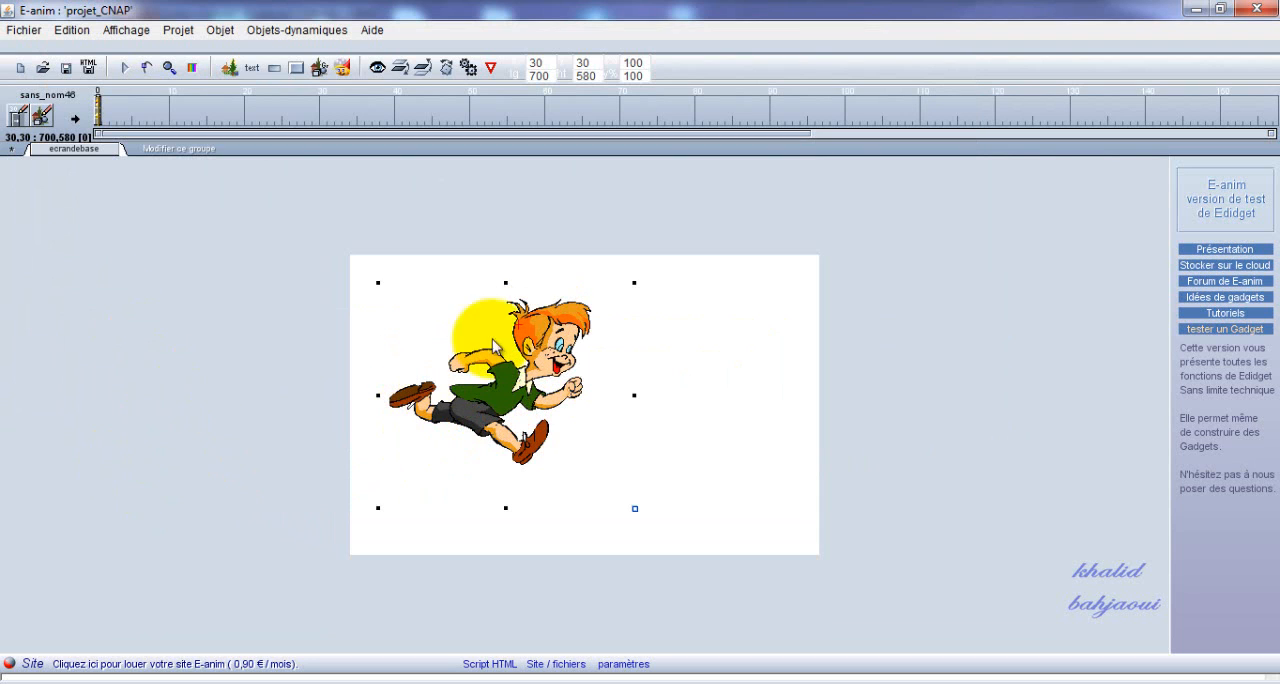
# Preview the running boy animation in the browser and close the preview.
pyautogui.click(127, 67)
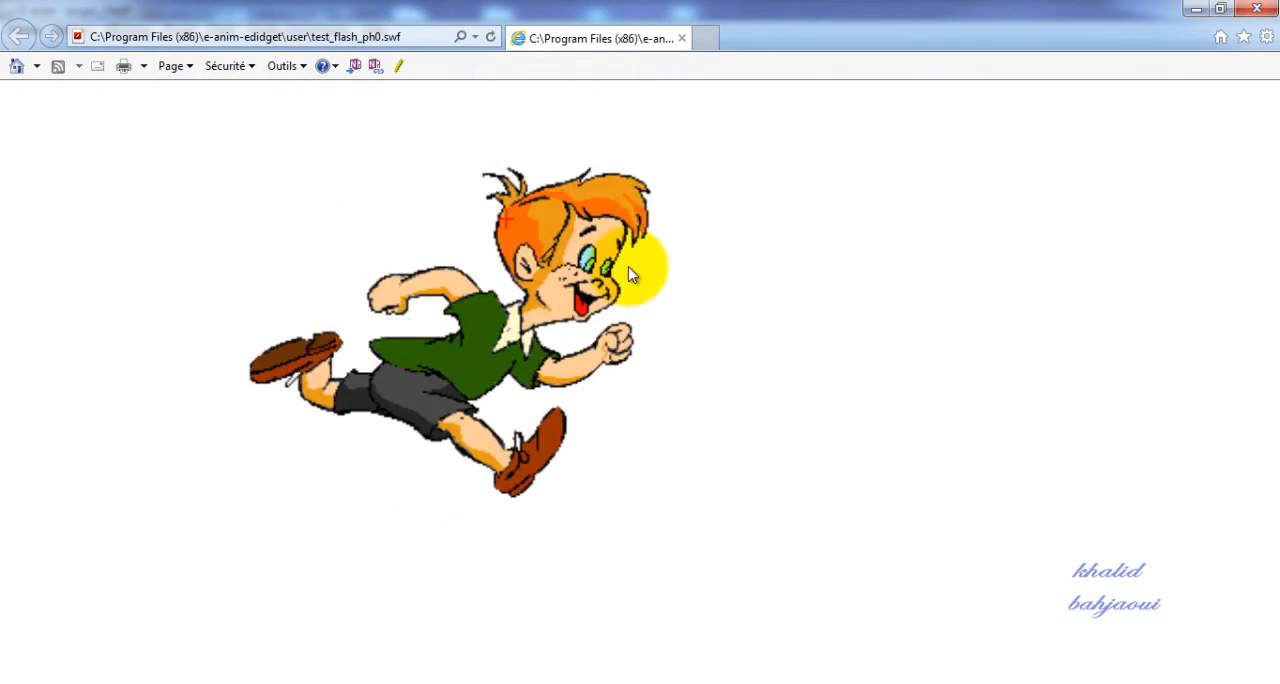
pyautogui.click(1260, 10)
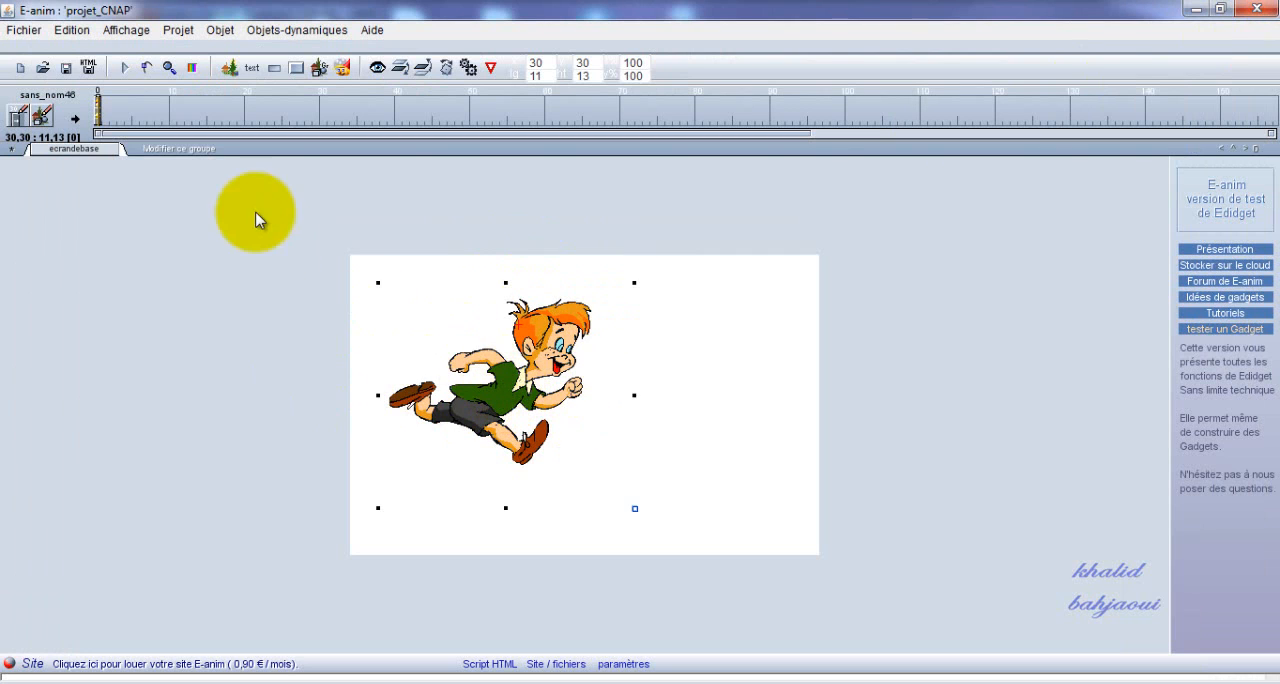
# Open the running boy's animated group for editing, select the boy and insert 2 frames at frame 0 of his timeline.
pyautogui.click(190, 151)
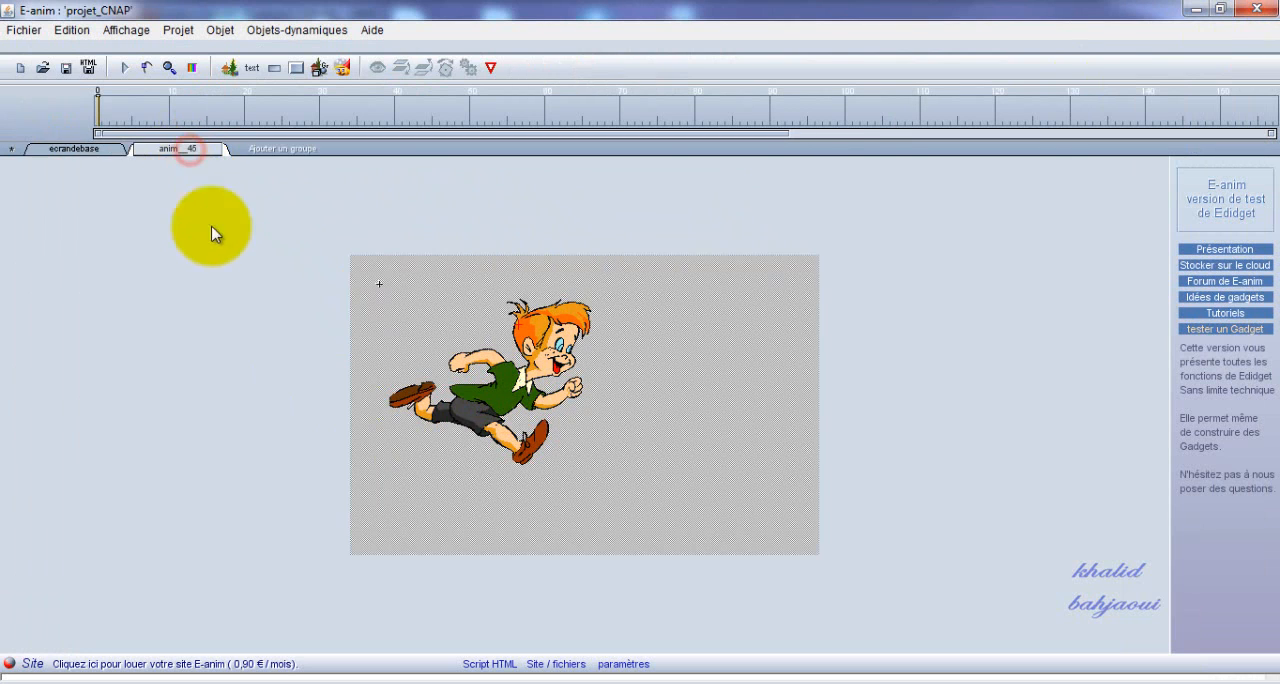
pyautogui.click(510, 397)
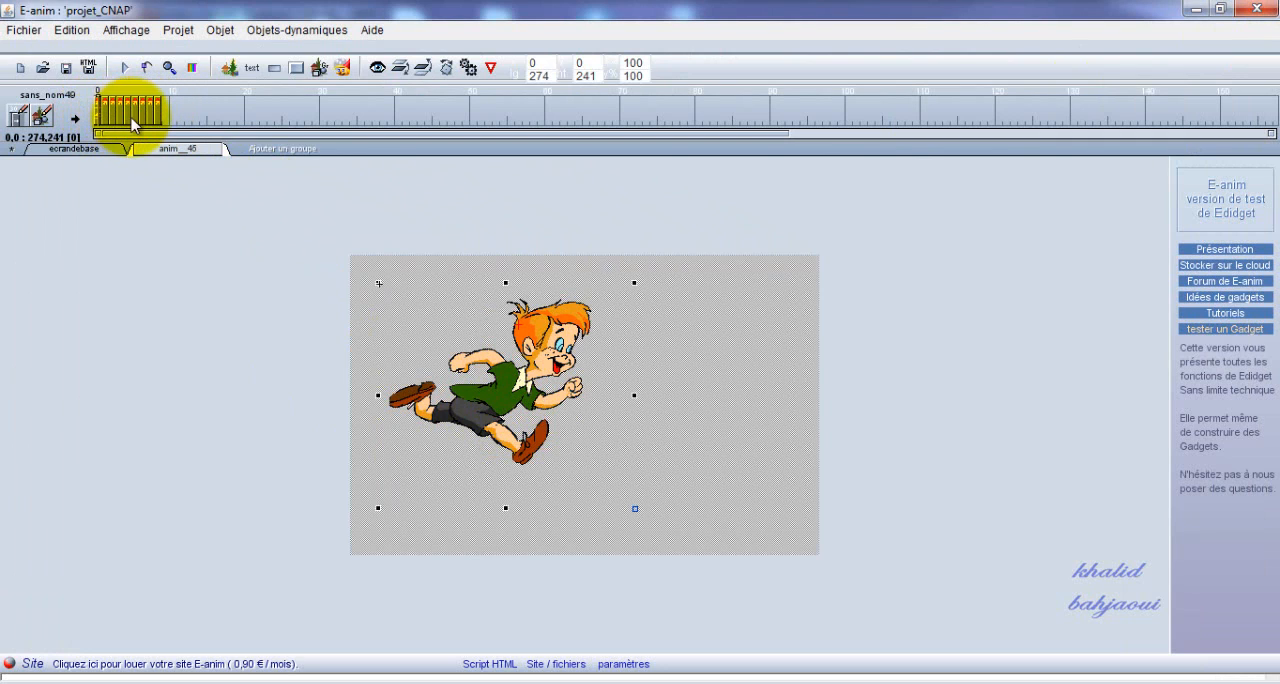
pyautogui.click(12, 120)
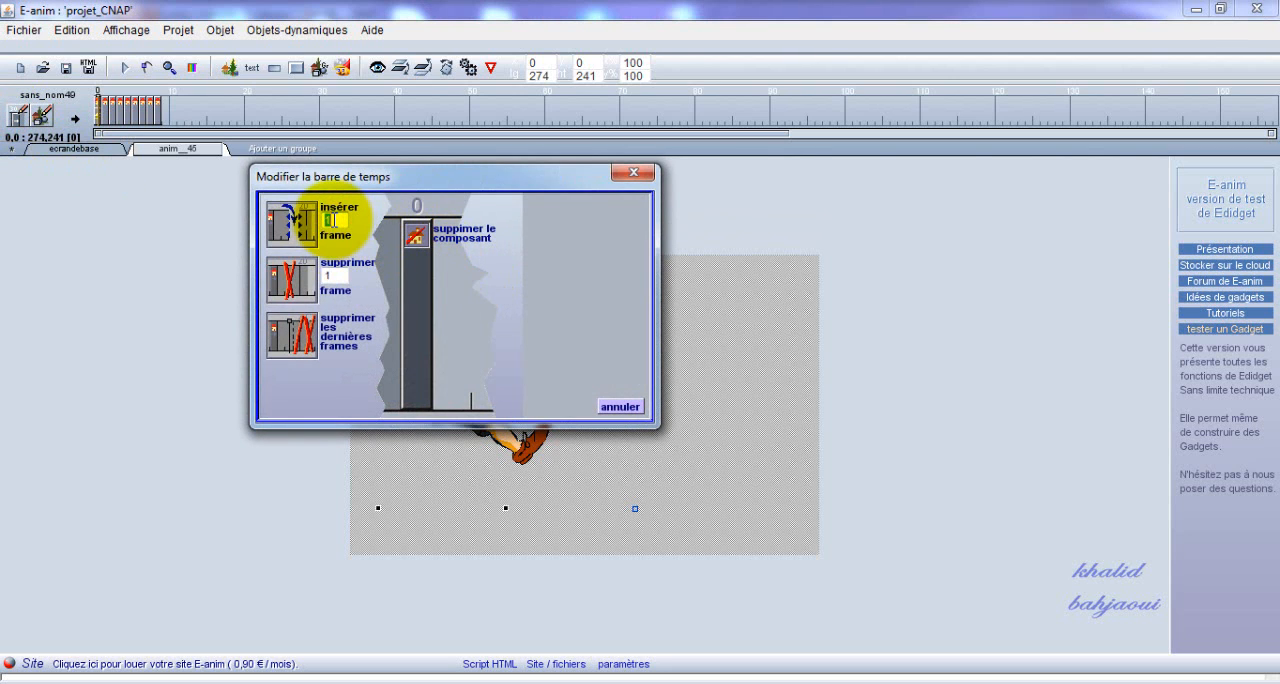
pyautogui.click(291, 222)
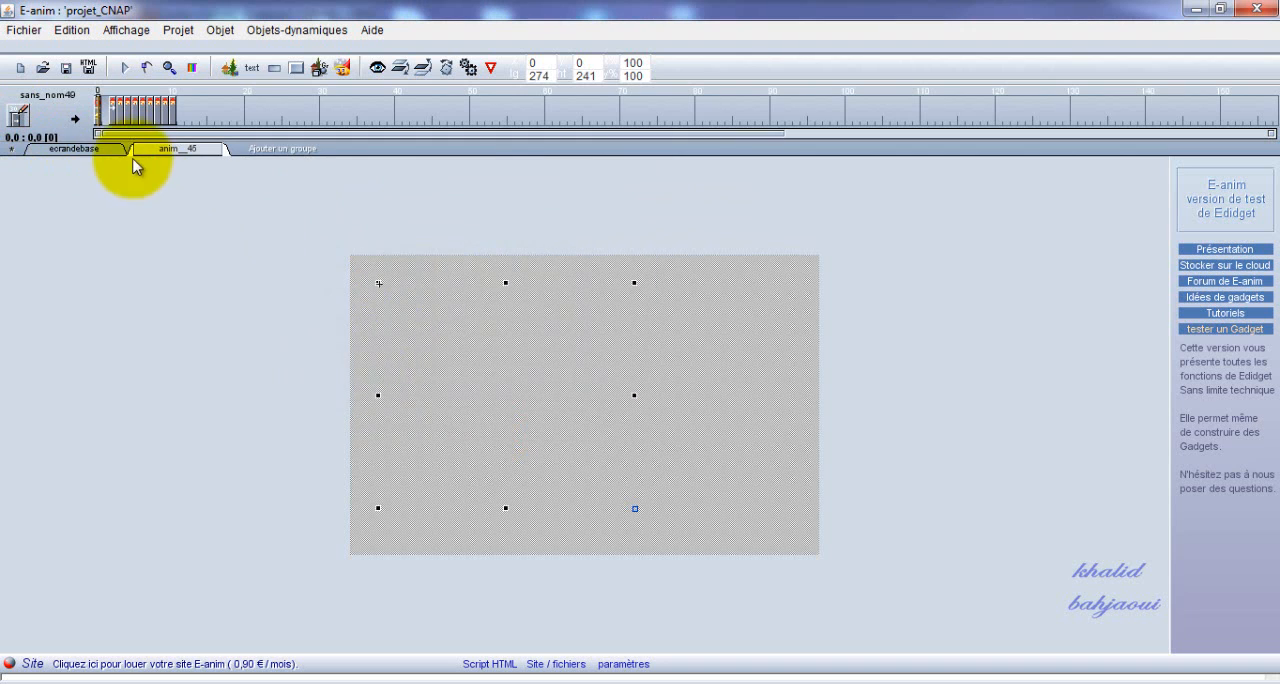
# Insert 2 more frames at frame 2 of the boy's timeline.
pyautogui.click(112, 108)
pyautogui.click(18, 117)
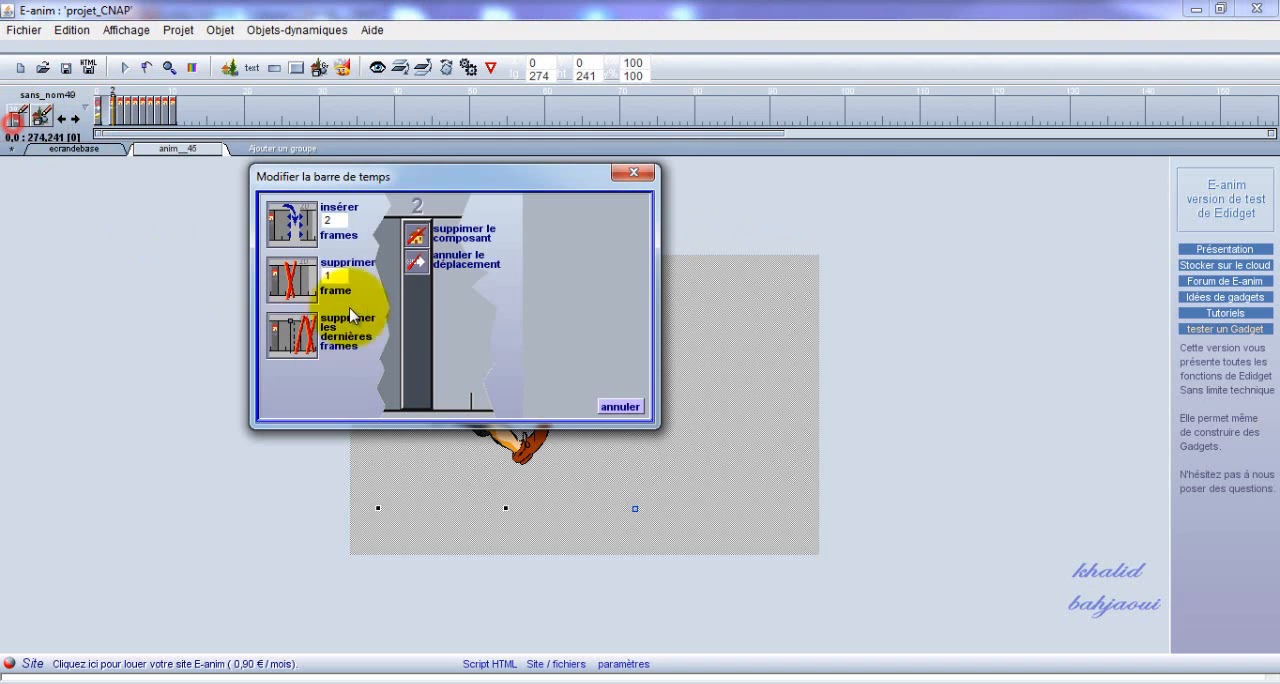
pyautogui.click(293, 229)
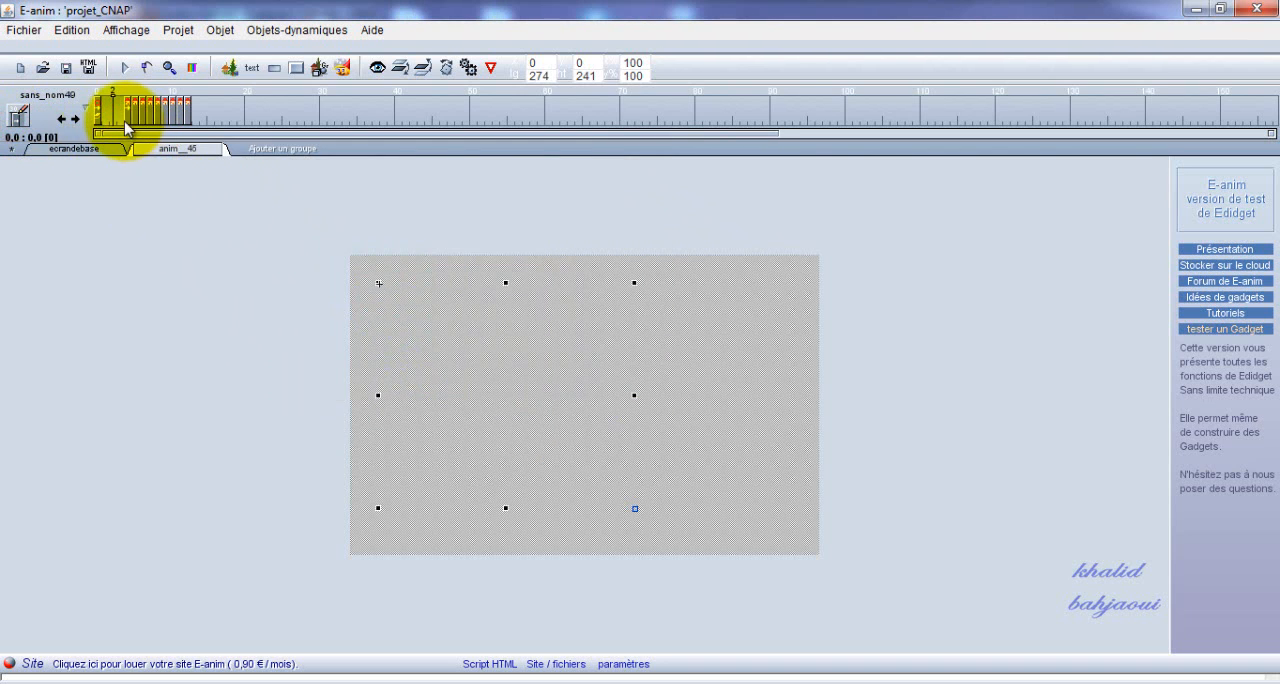
# Set the insertion count to 4 and insert 4 frames at frame 5 of the boy's timeline.
pyautogui.click(132, 110)
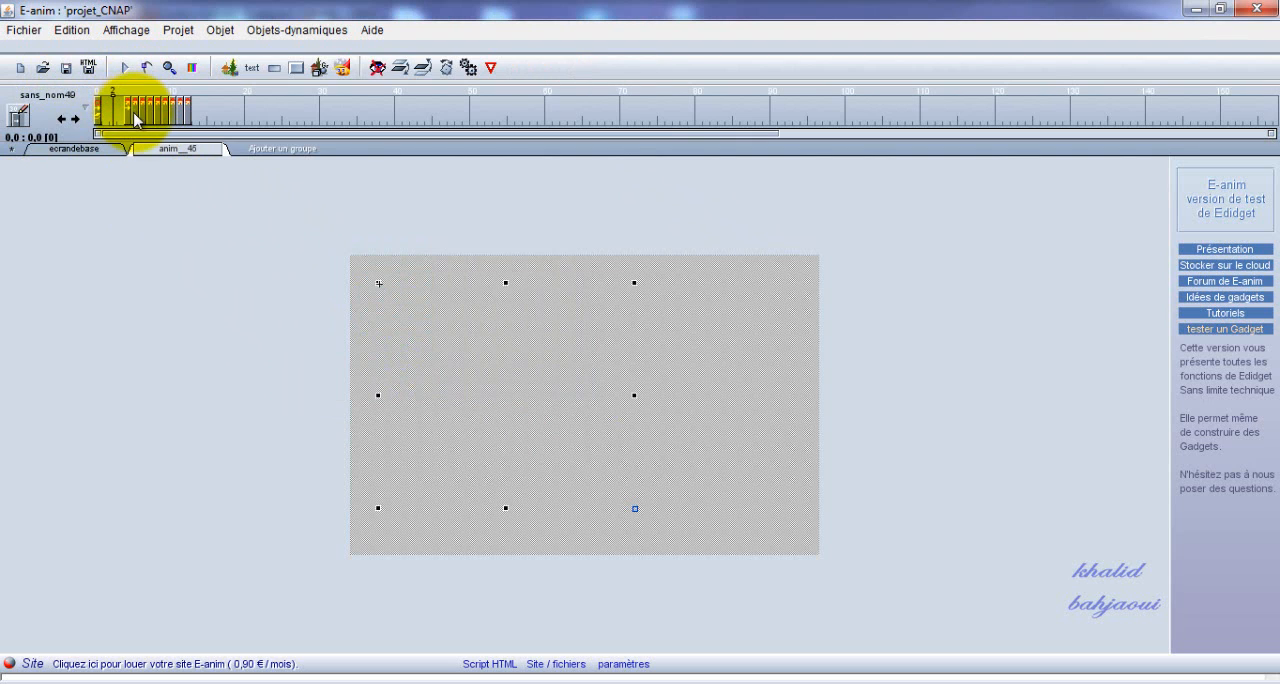
pyautogui.click(134, 116)
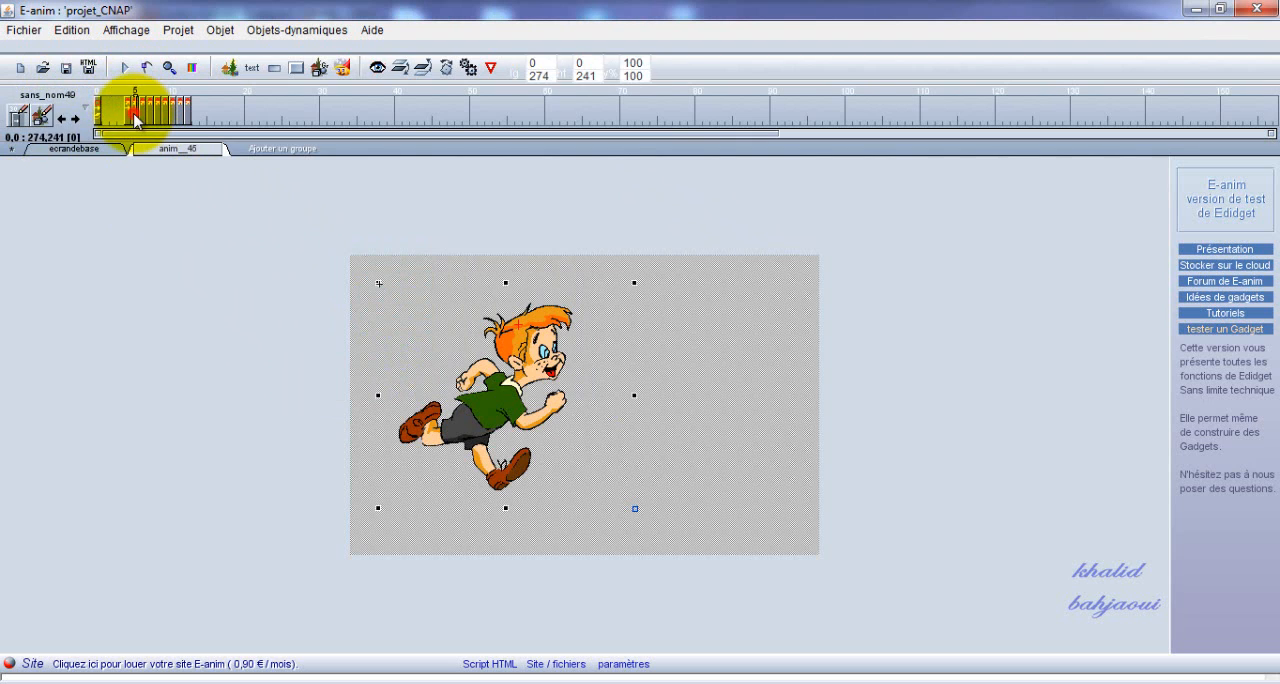
pyautogui.click(18, 117)
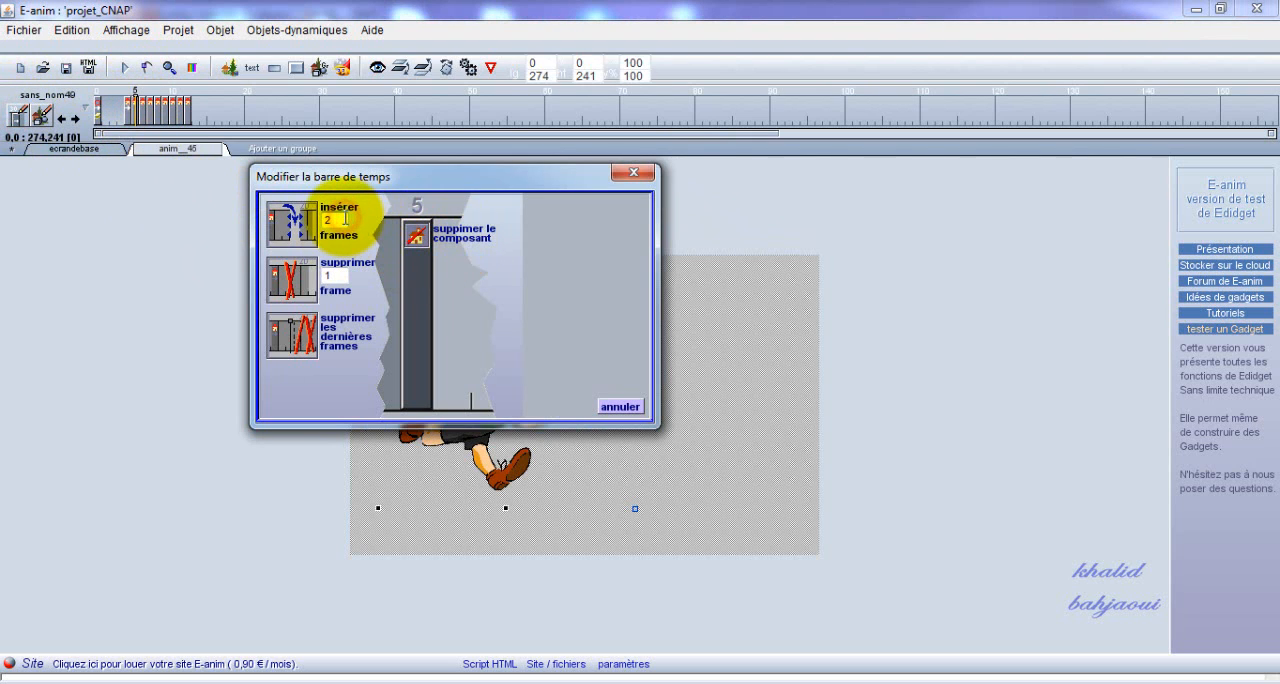
pyautogui.write('4')
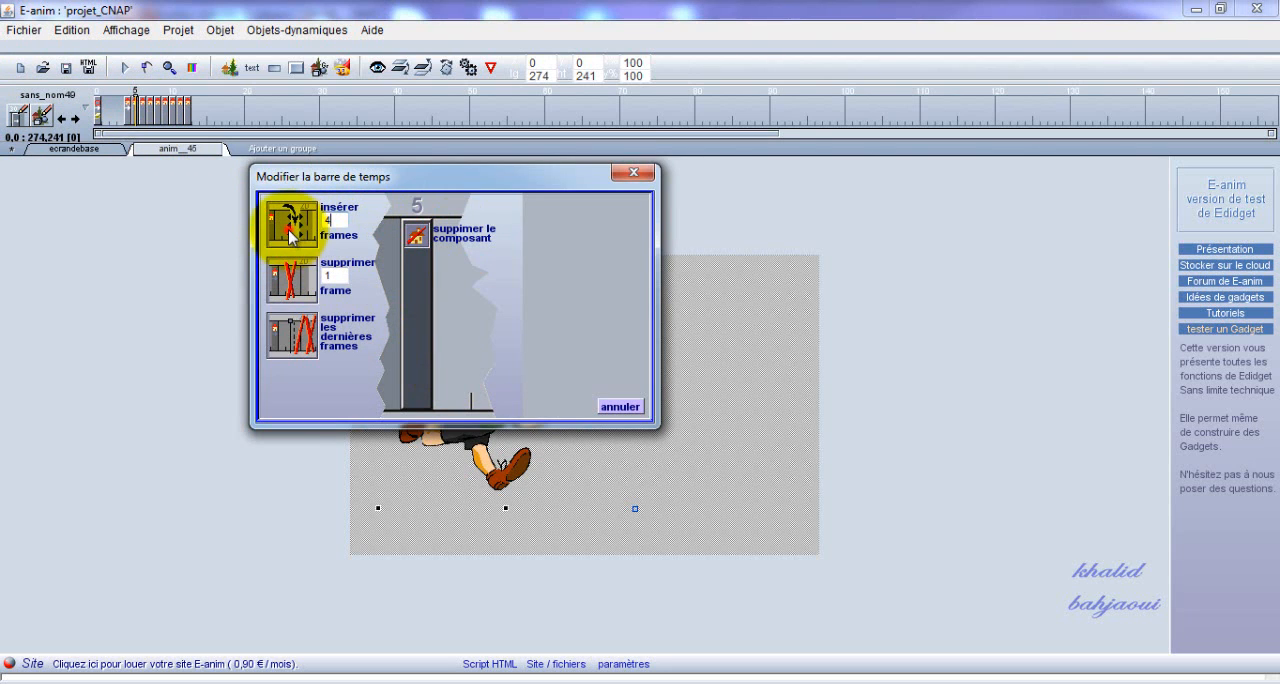
pyautogui.click(290, 232)
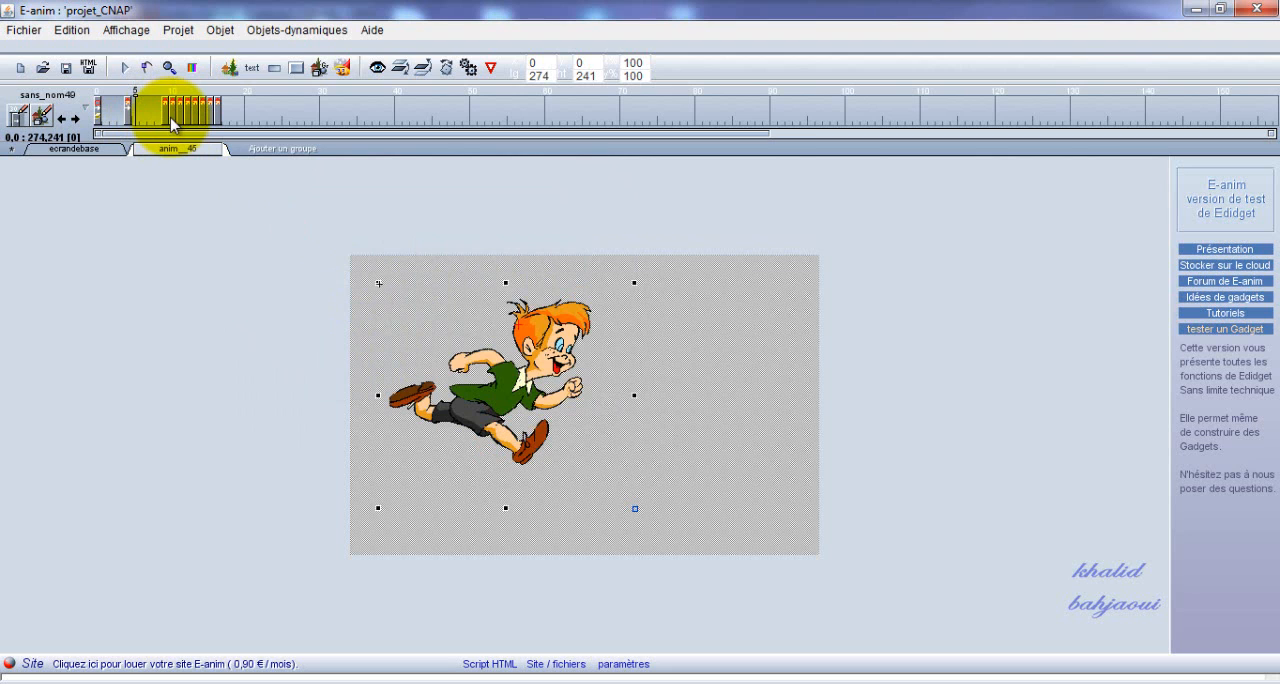
# Insert 4 frames at frame 10 and another 4 at frame 15 of the boy's timeline.
pyautogui.click(18, 114)
pyautogui.click(292, 223)
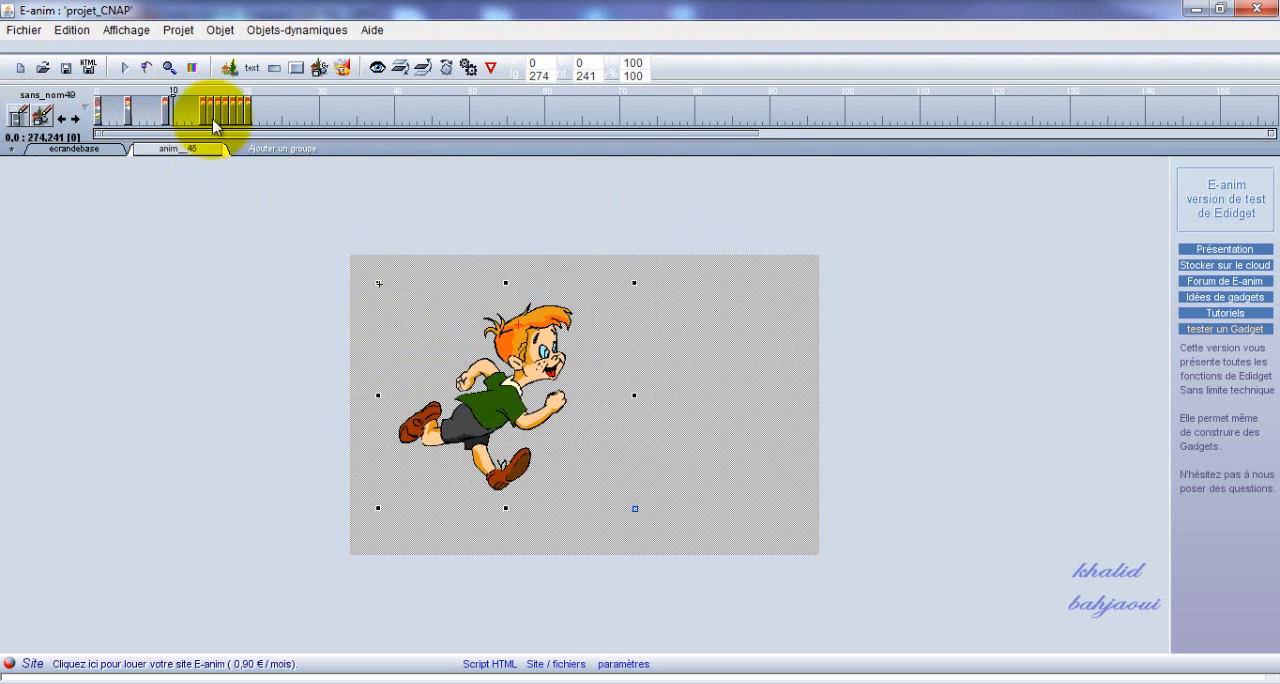
pyautogui.click(213, 118)
pyautogui.click(18, 114)
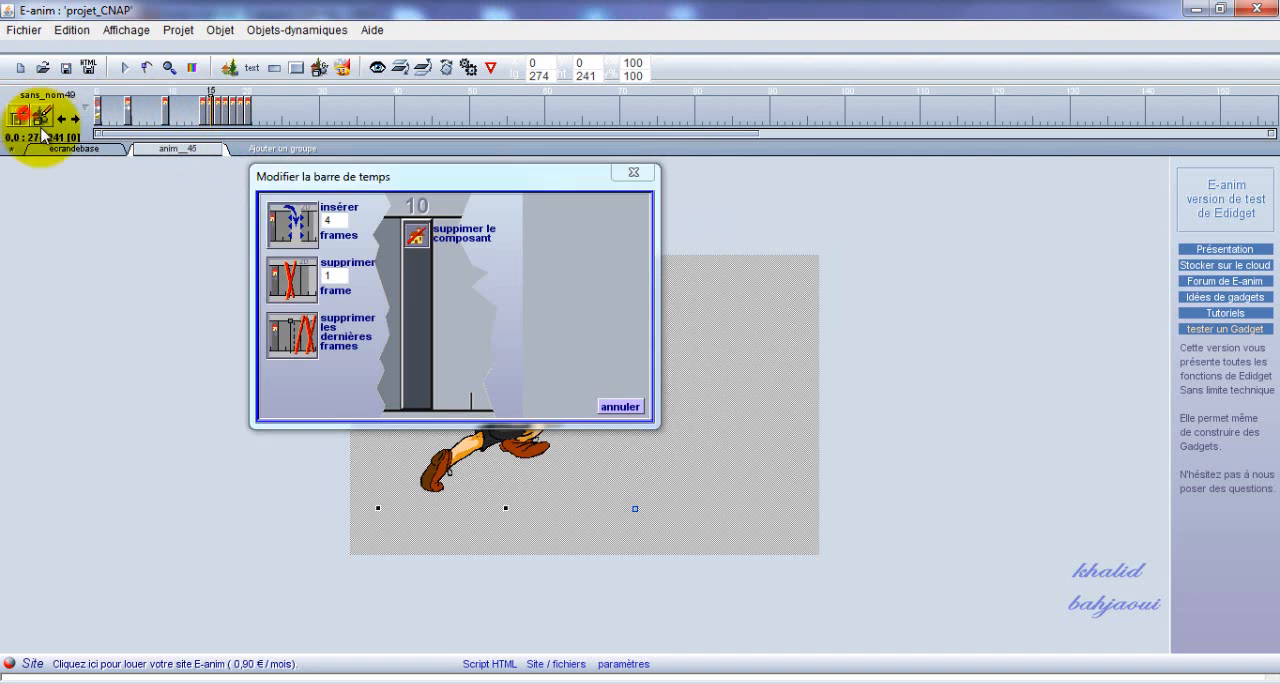
pyautogui.click(283, 222)
# Insert 4 frames at frame 20 and another 4 at frame 25 of the boy's timeline.
pyautogui.click(248, 110)
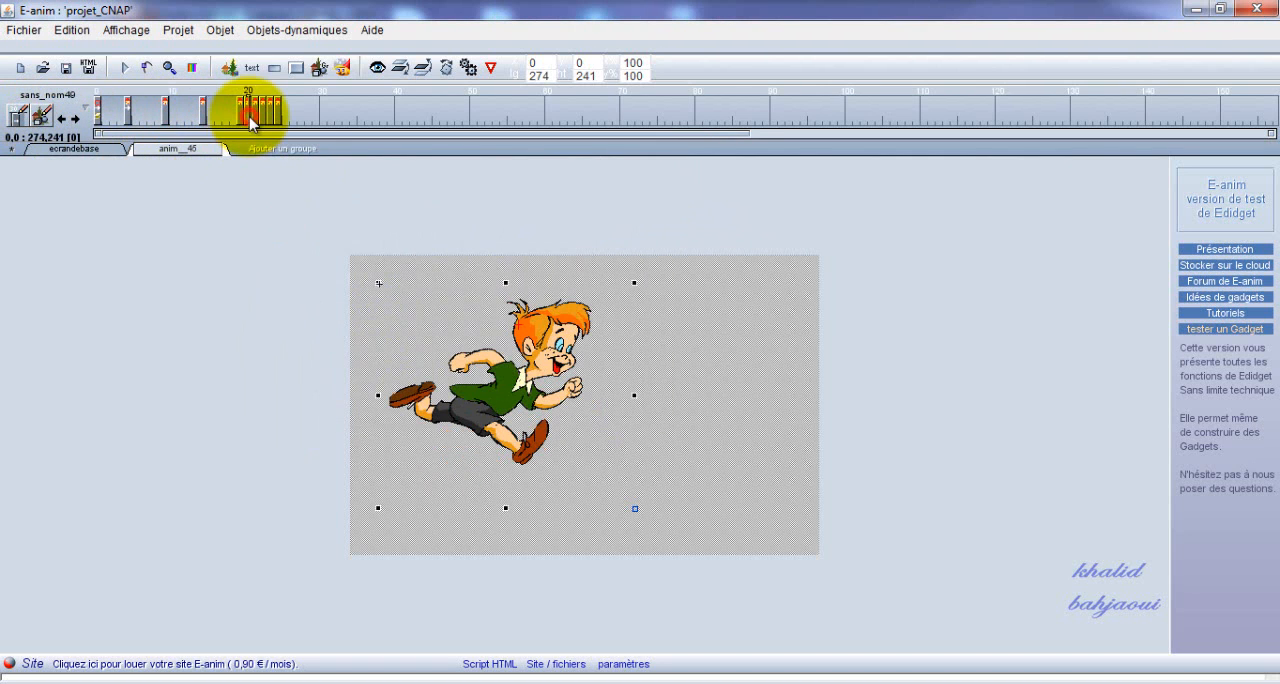
pyautogui.click(33, 116)
pyautogui.click(22, 118)
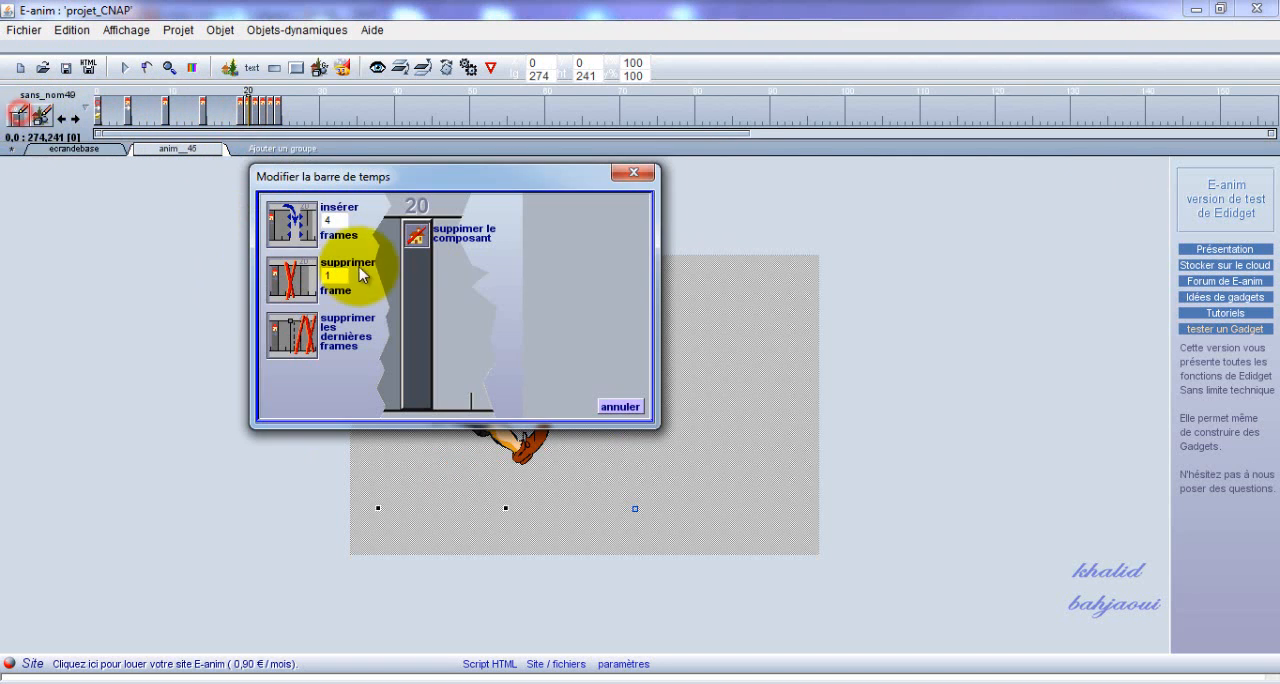
pyautogui.click(290, 220)
pyautogui.click(286, 118)
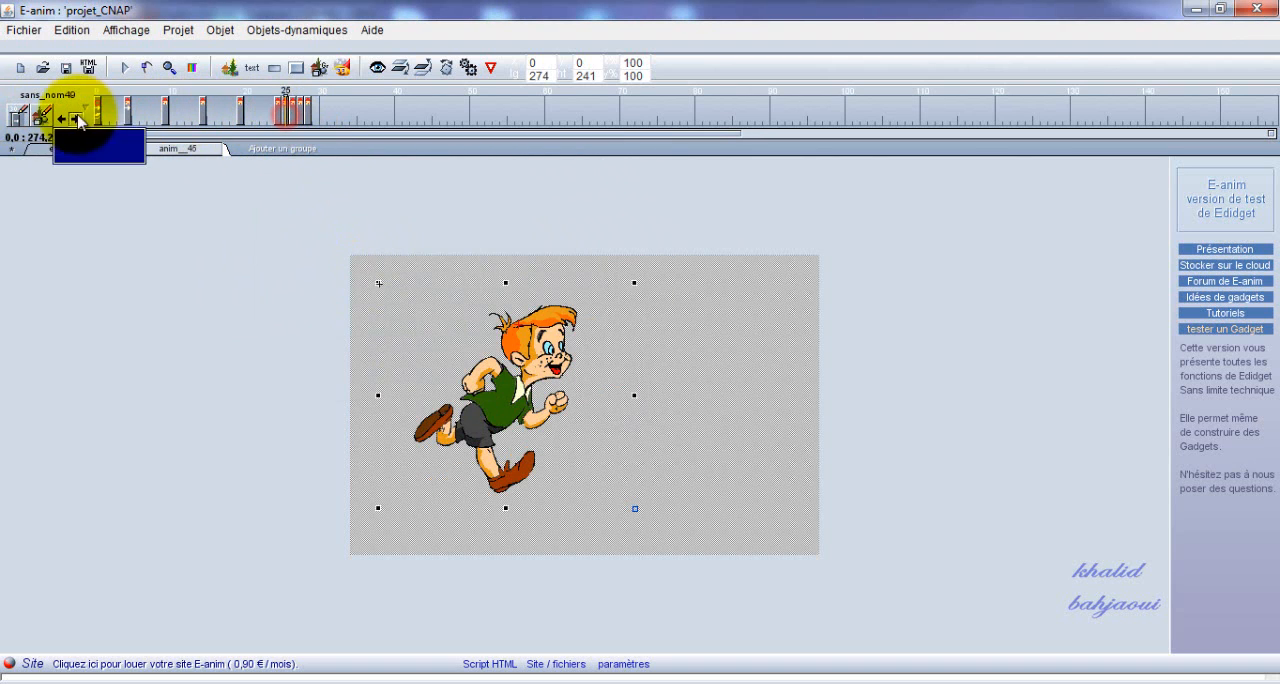
pyautogui.click(20, 116)
pyautogui.click(286, 228)
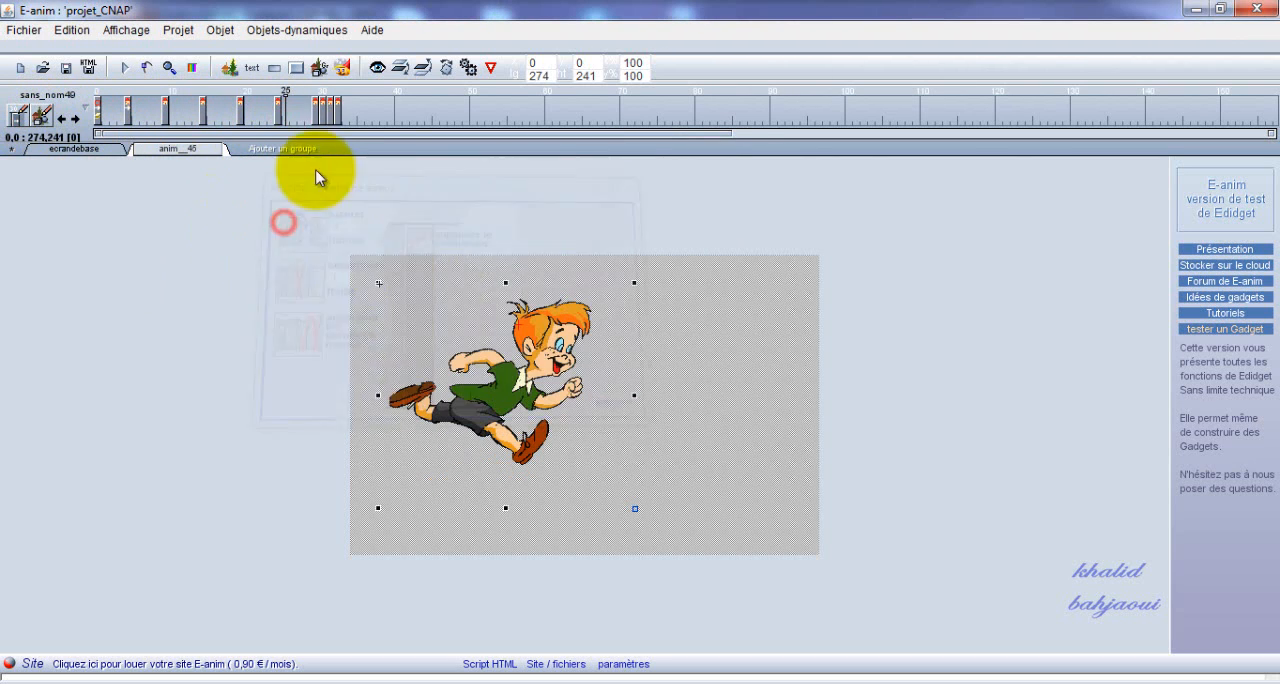
# Insert 4 frames at frame 30 and another 4 at frame 35 of the boy's timeline.
pyautogui.click(322, 118)
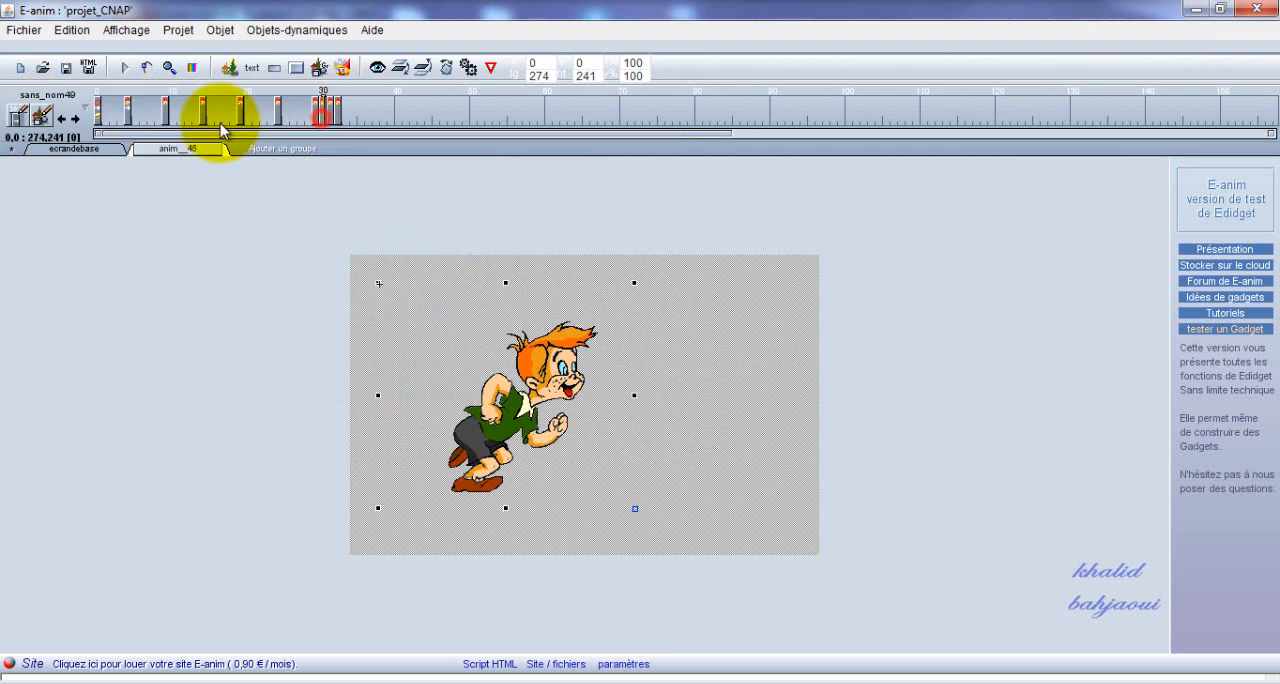
pyautogui.click(20, 116)
pyautogui.click(300, 221)
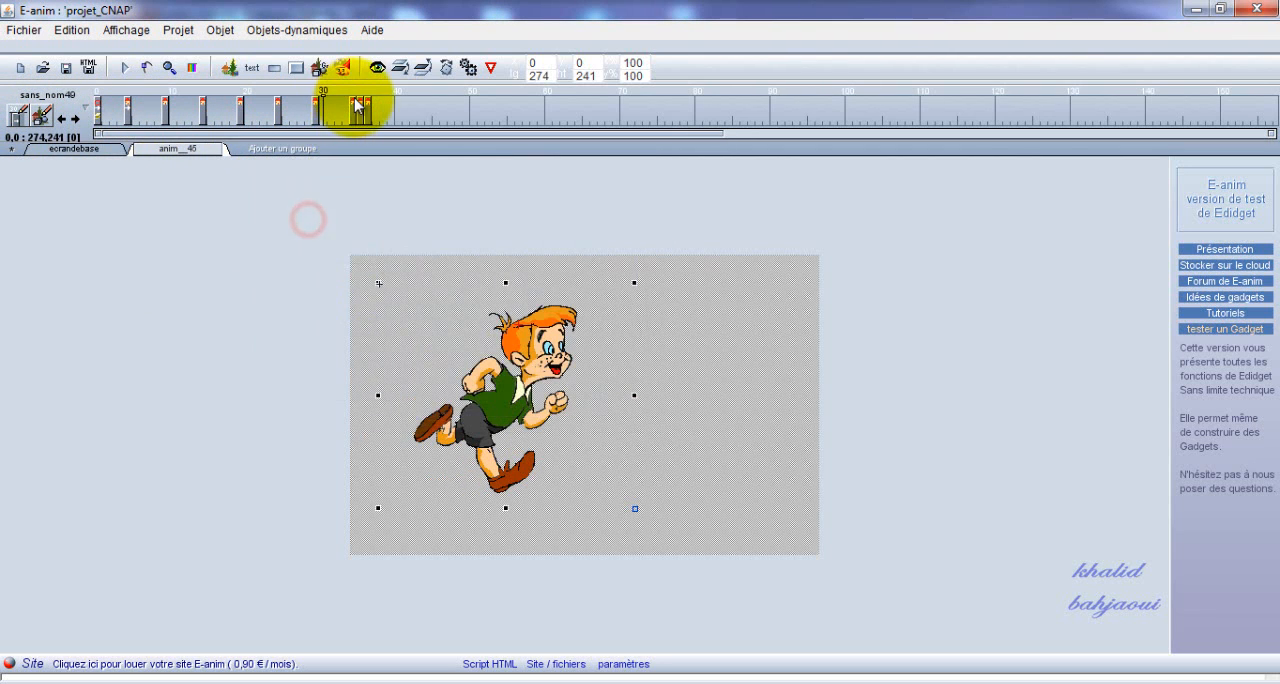
pyautogui.click(361, 115)
pyautogui.click(22, 116)
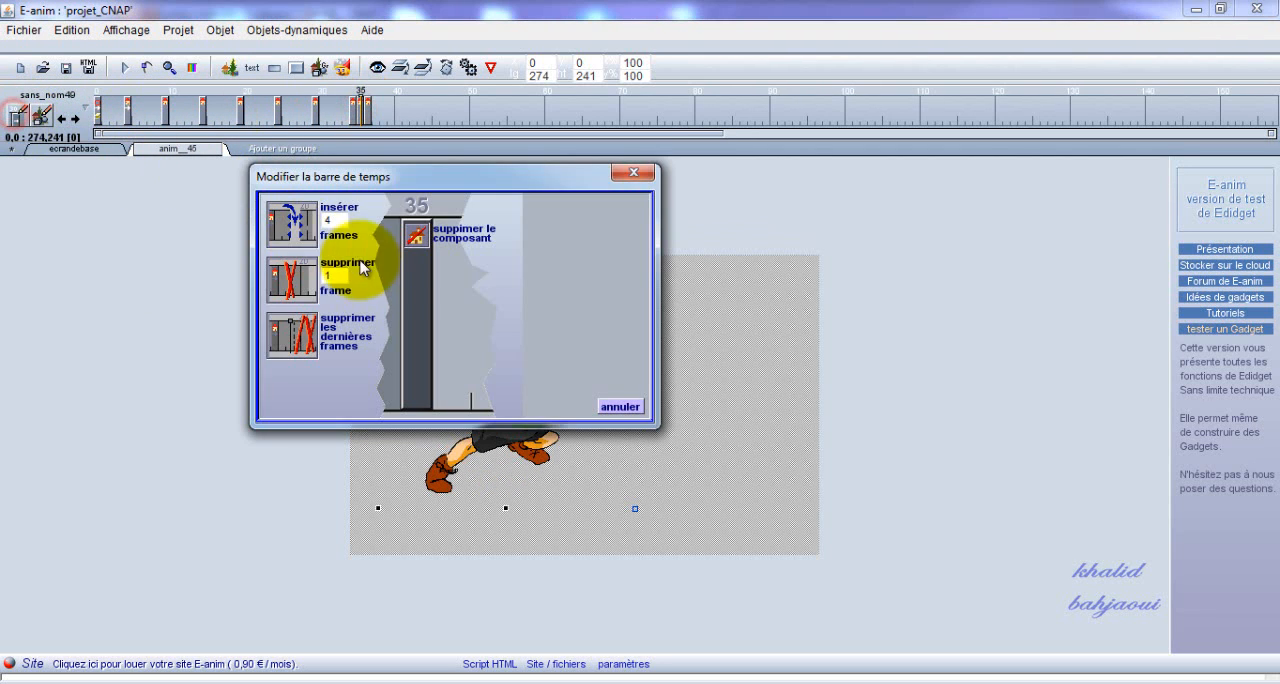
pyautogui.click(304, 230)
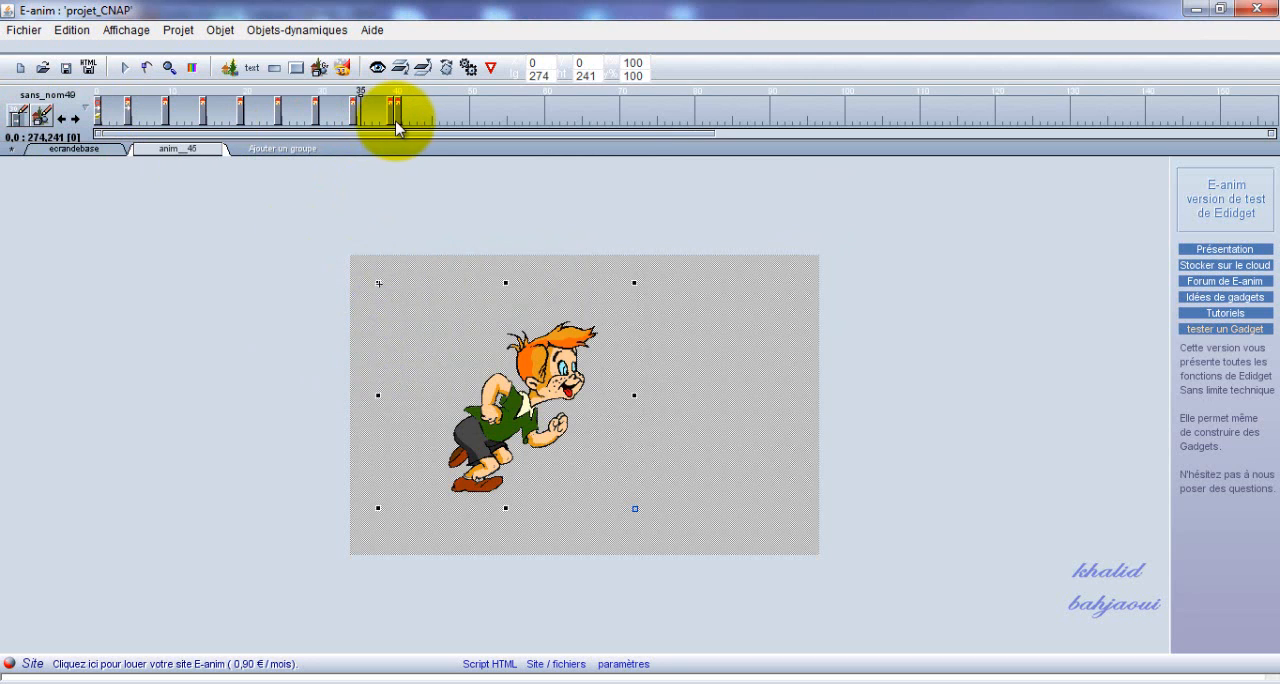
# Insert 4 frames at frame 40 of the boy's timeline.
pyautogui.click(398, 116)
pyautogui.click(22, 116)
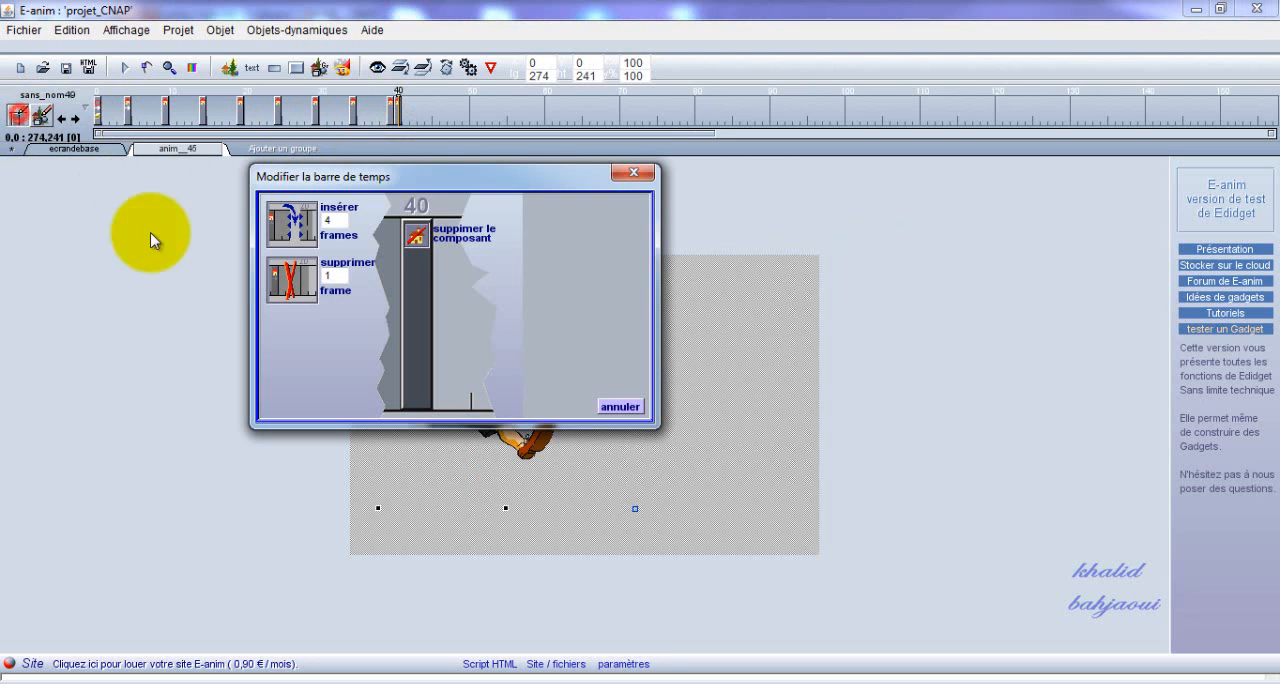
pyautogui.click(282, 238)
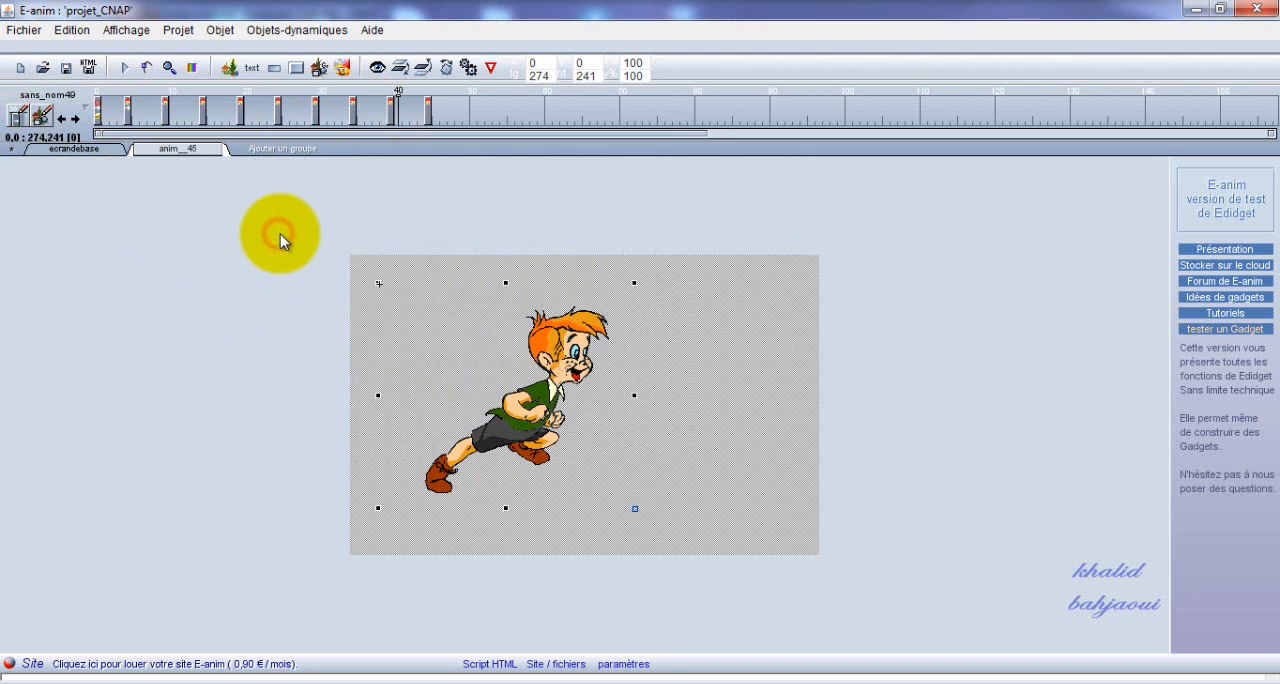
# Return to the ecrandebase group, preview the running boy animation in the browser, and switch back to E-anim.
pyautogui.click(79, 150)
pyautogui.click(122, 68)
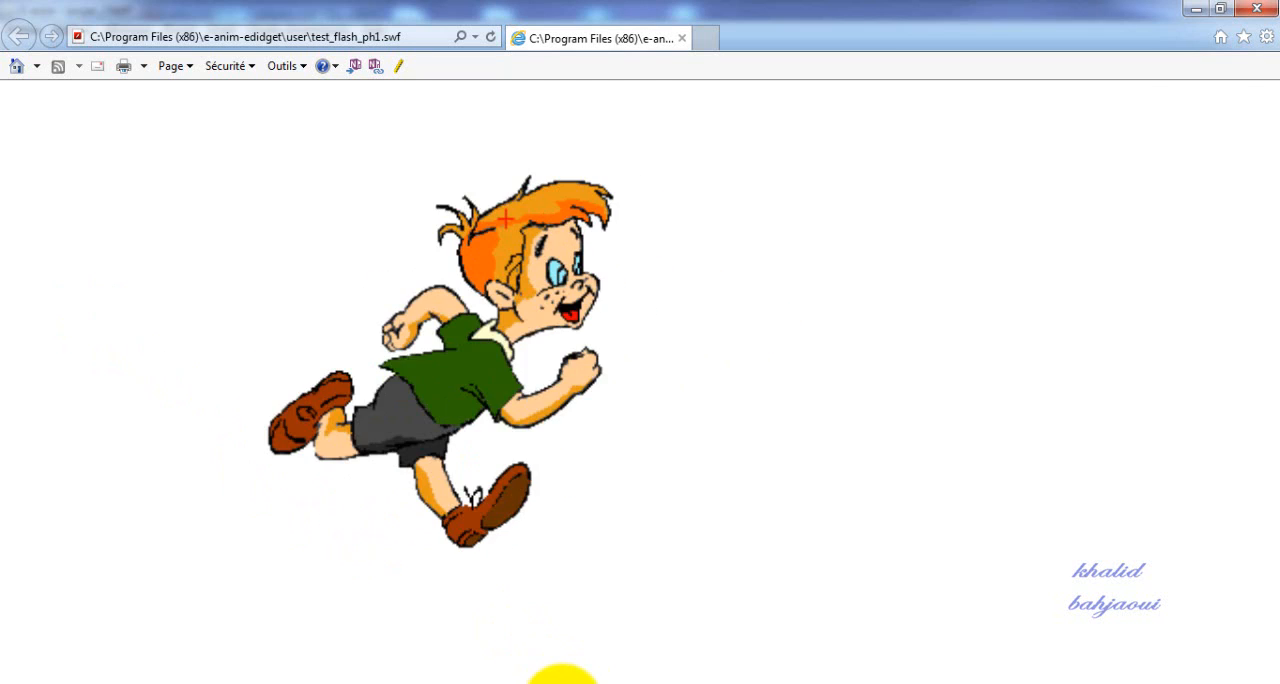
pyautogui.click(557, 683)
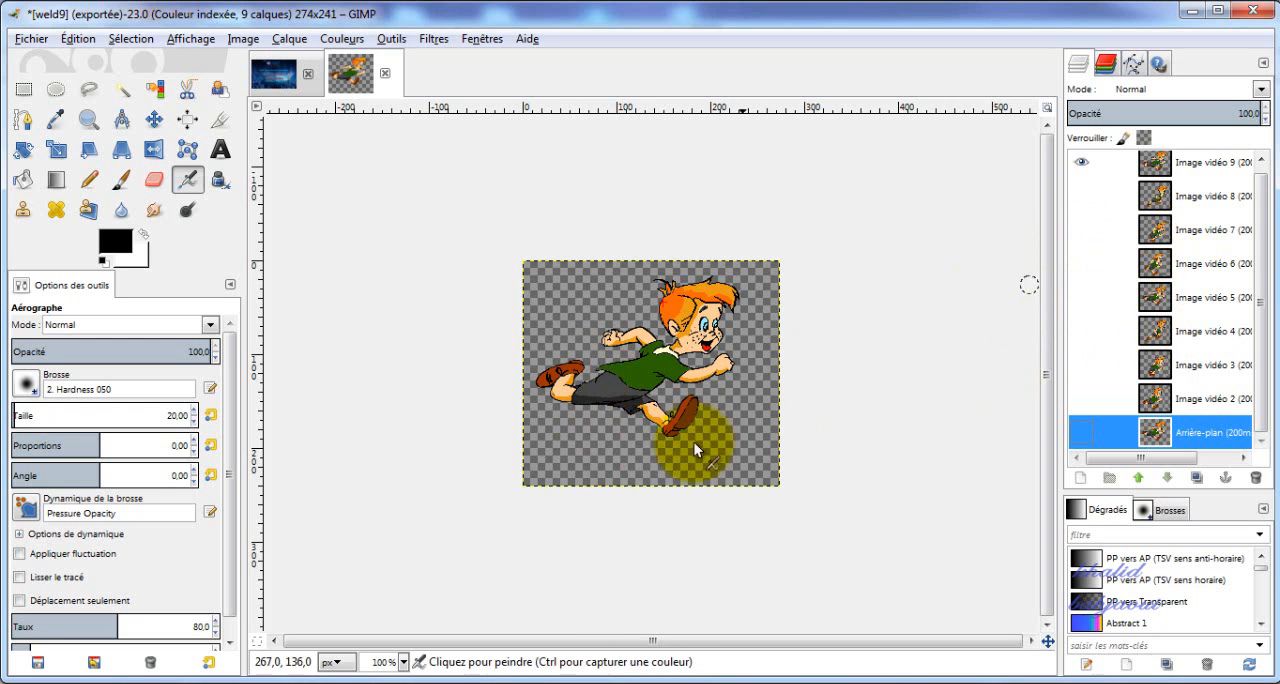
pyautogui.click(572, 680)
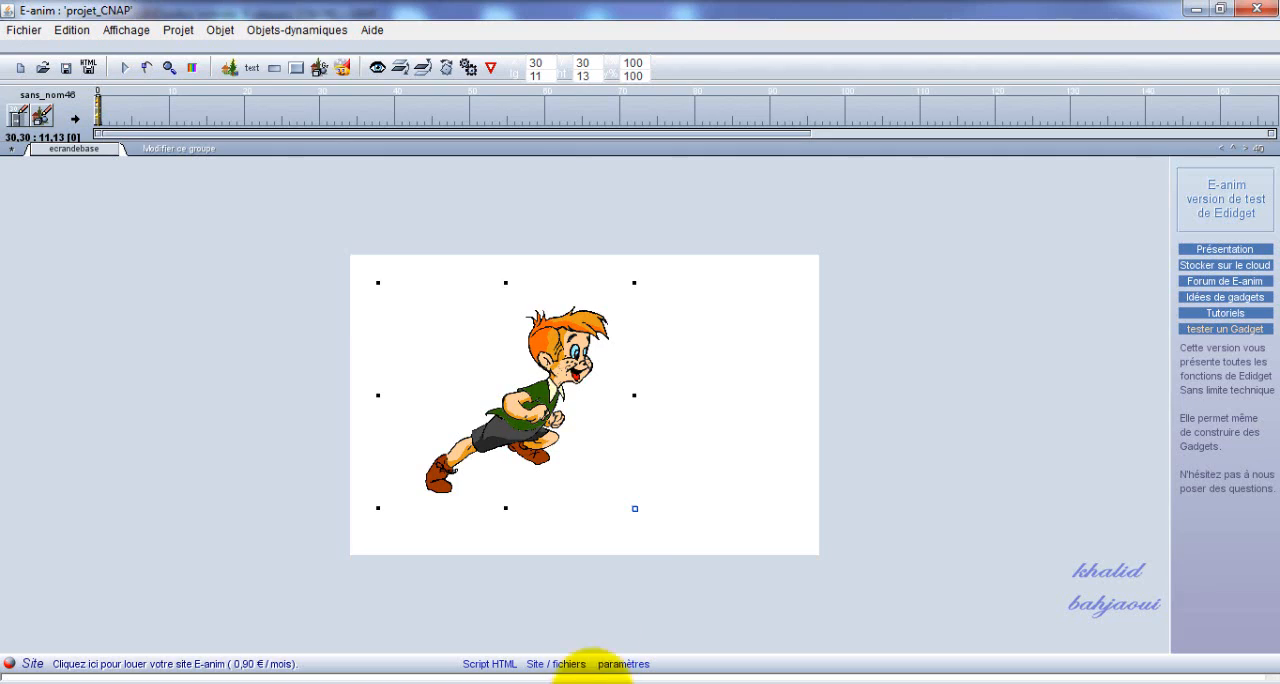
# Look over the dynamic-object commands and switch to the projet CNAP folder holding the weld1 to weld9 images.
pyautogui.click(296, 33)
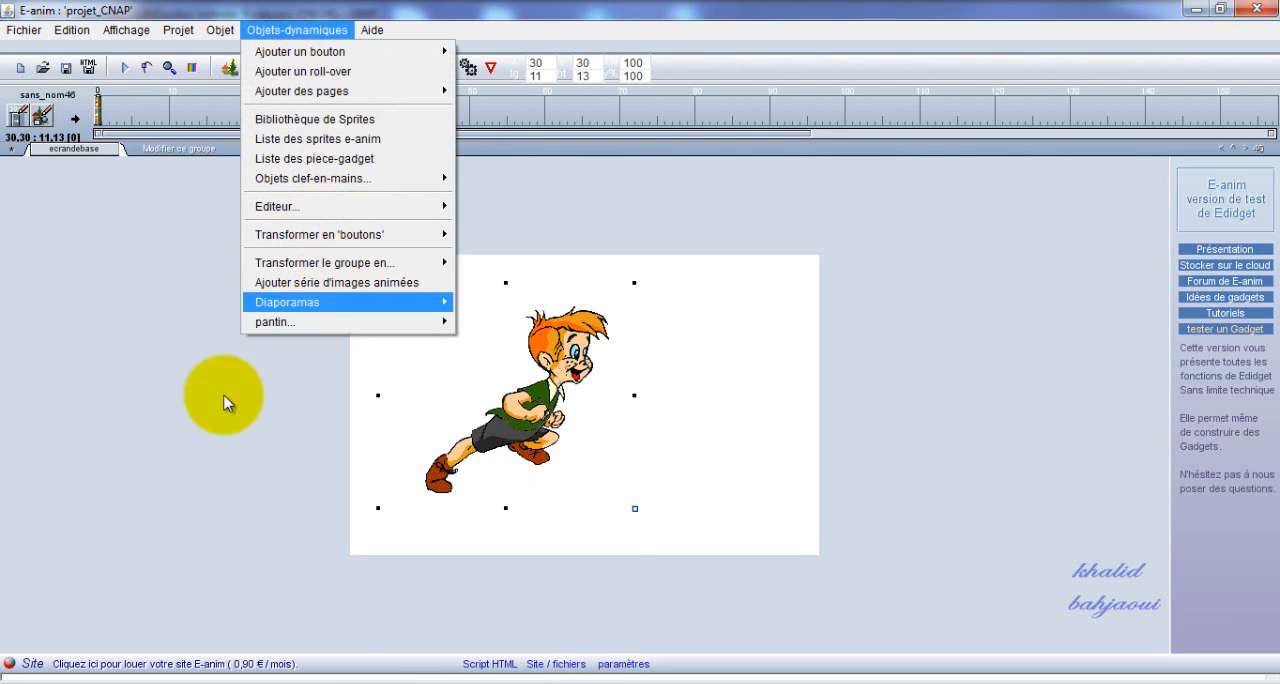
pyautogui.click(42, 680)
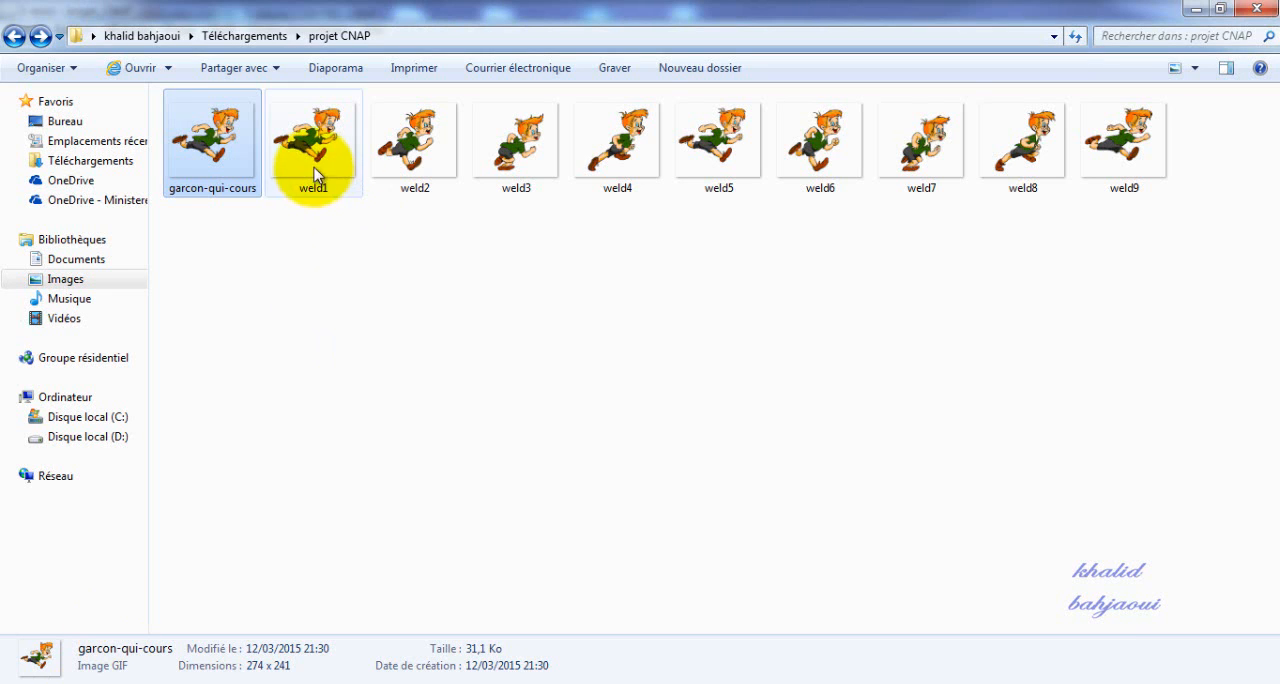